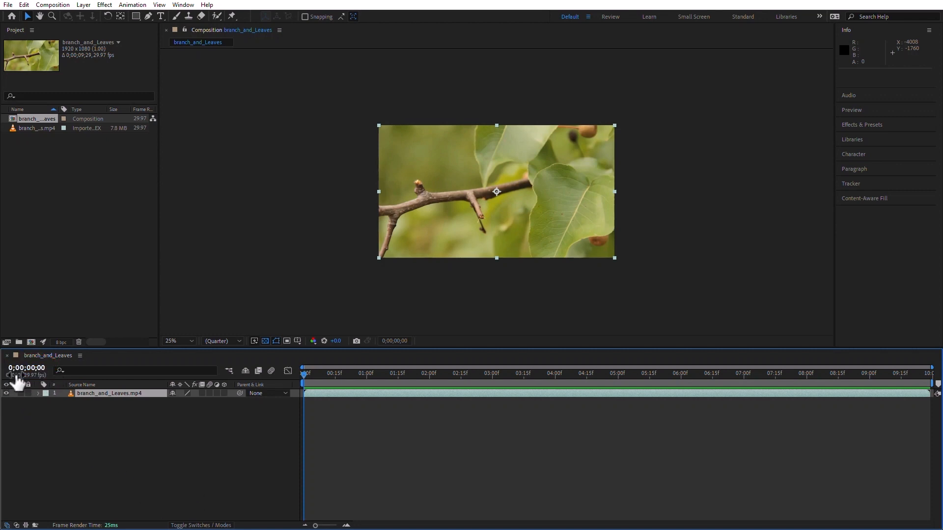
- Scrub ahead in the timeline and set the current time to 0;00;06;00
left_click_drag(371, 375, 595, 376)
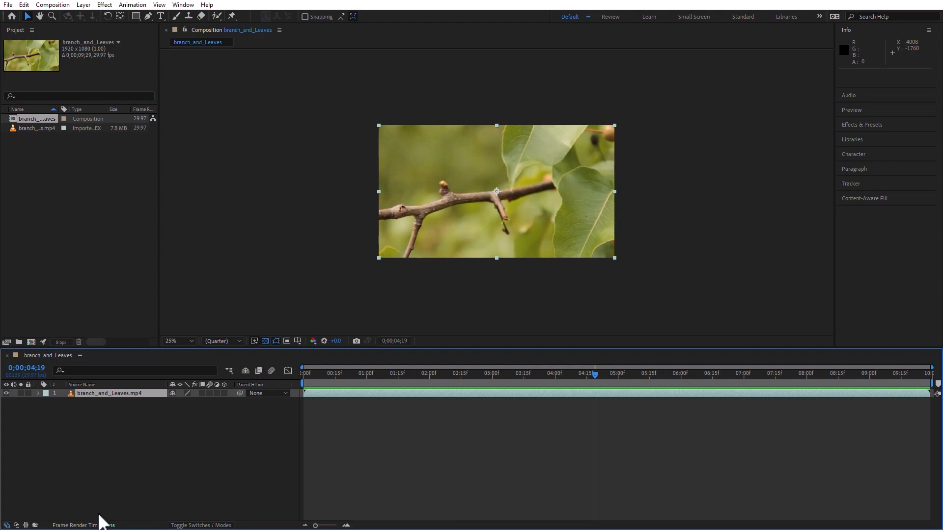
left_click(26, 369)
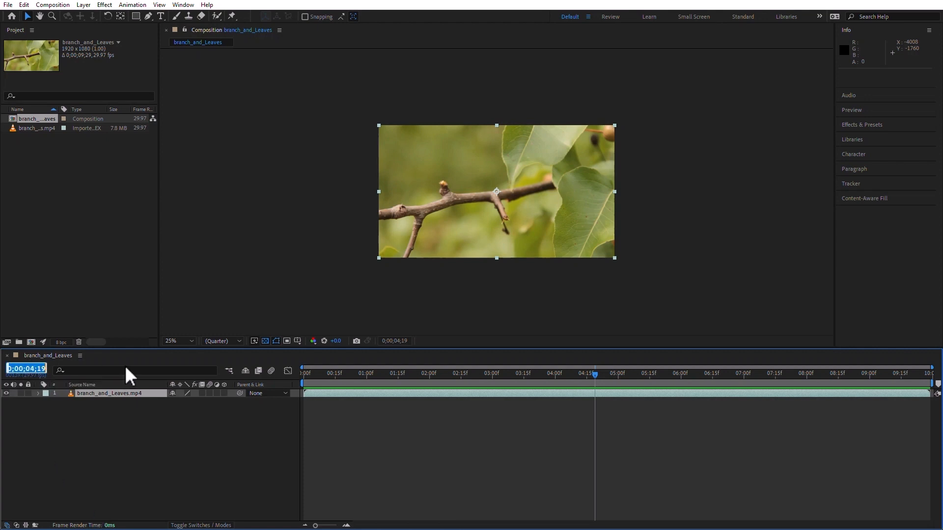
type("600")
key("Return")
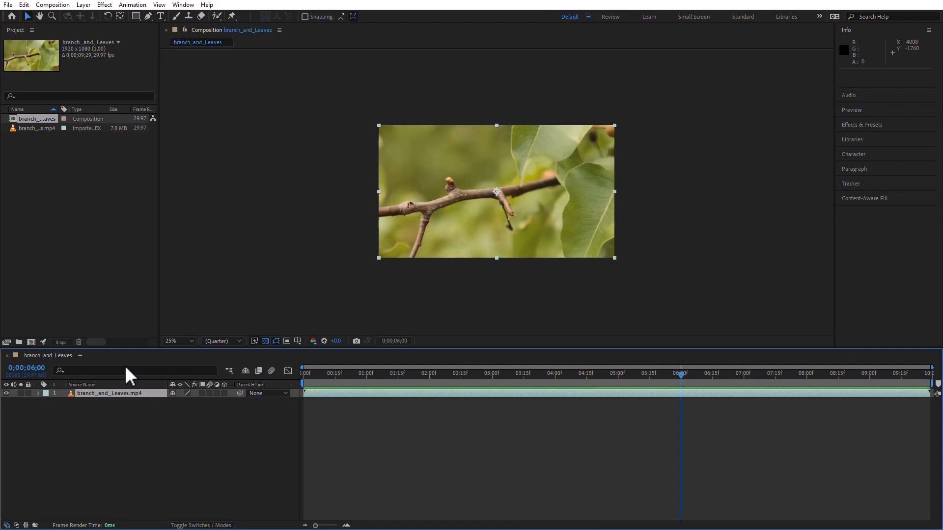
- Advance the current time by one second with a relative +100 entry, to 0;00;07;00
left_click(27, 369)
type("+100")
key("Return")
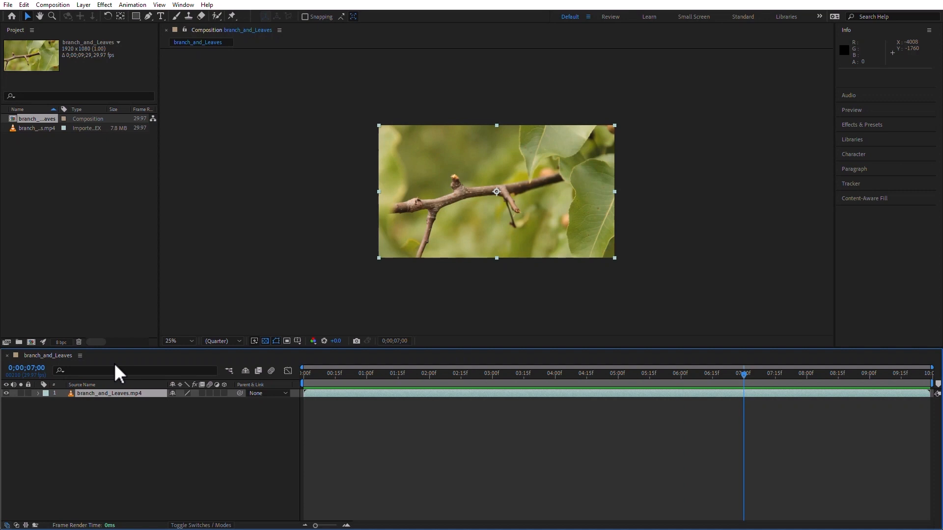
- Deselect the layer and scrub the current time back to 0;00;06;10
key("ctrl+shift+a")
left_click(39, 369)
left_click(127, 461)
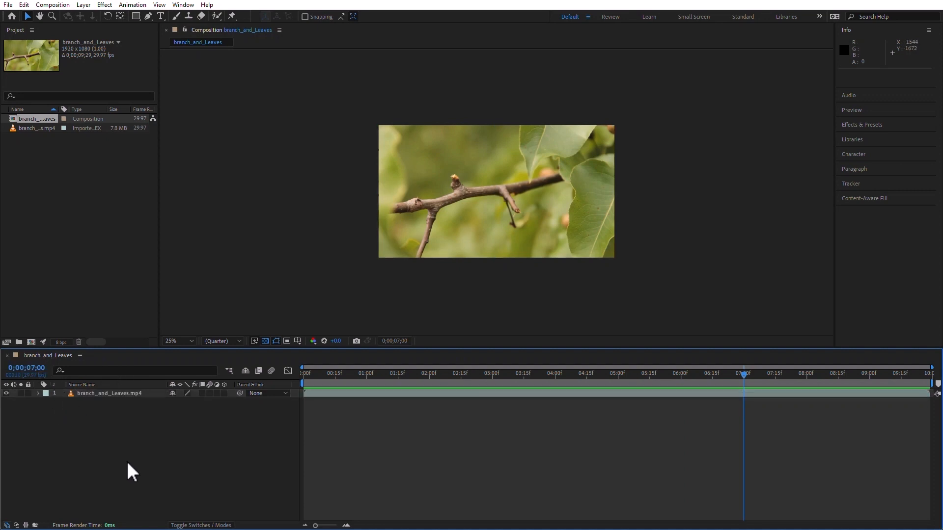
left_click(34, 371)
left_click(72, 433)
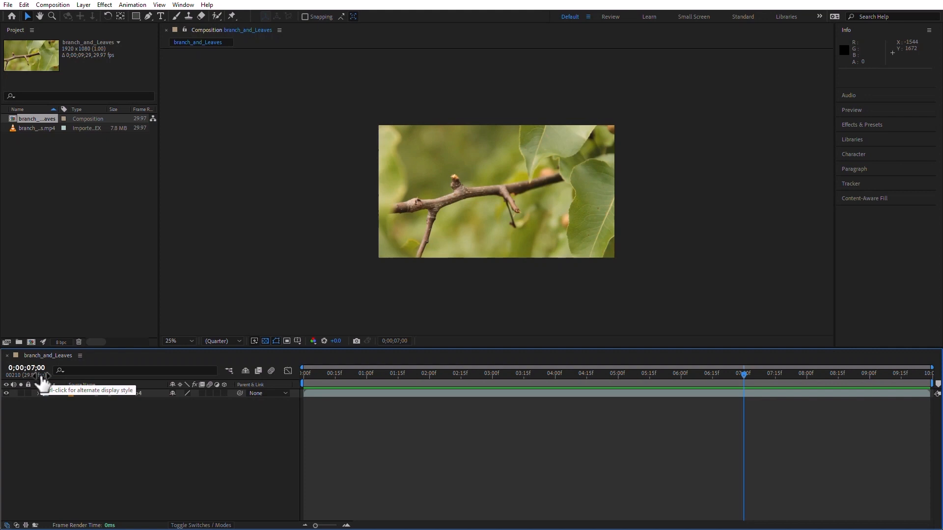
mouse_move(39, 378)
left_mouse_down()
mouse_move(9, 383)
mouse_move(75, 380)
mouse_move(8, 381)
mouse_move(42, 379)
mouse_move(16, 383)
mouse_move(41, 387)
left_mouse_up()
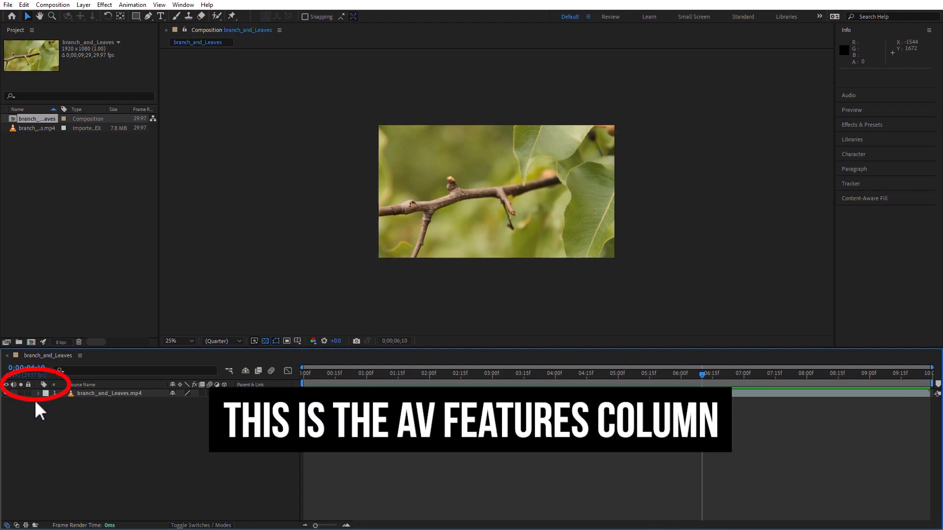
- Toggle the branch_and_Leaves.mp4 layer's visibility off and on, turning off the transparency grid while the layer is hidden
left_click(7, 393)
left_click(6, 393)
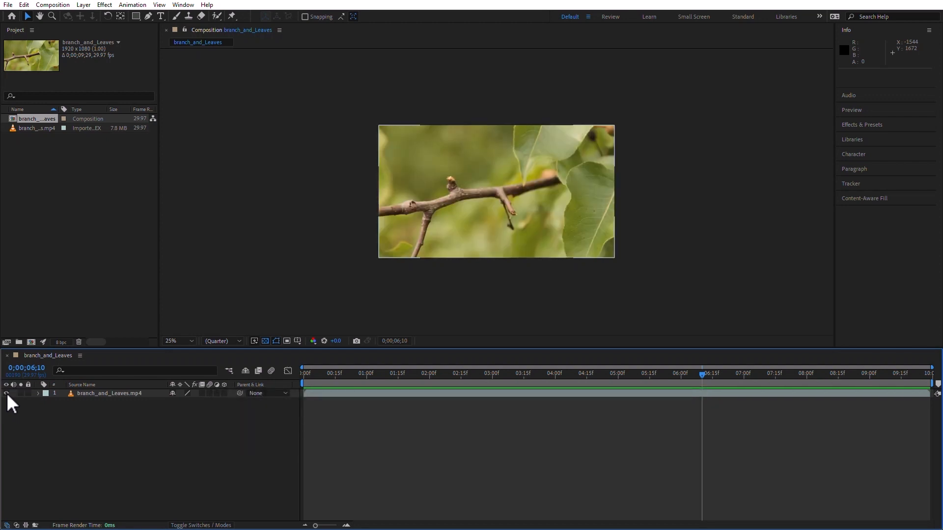
left_click(6, 393)
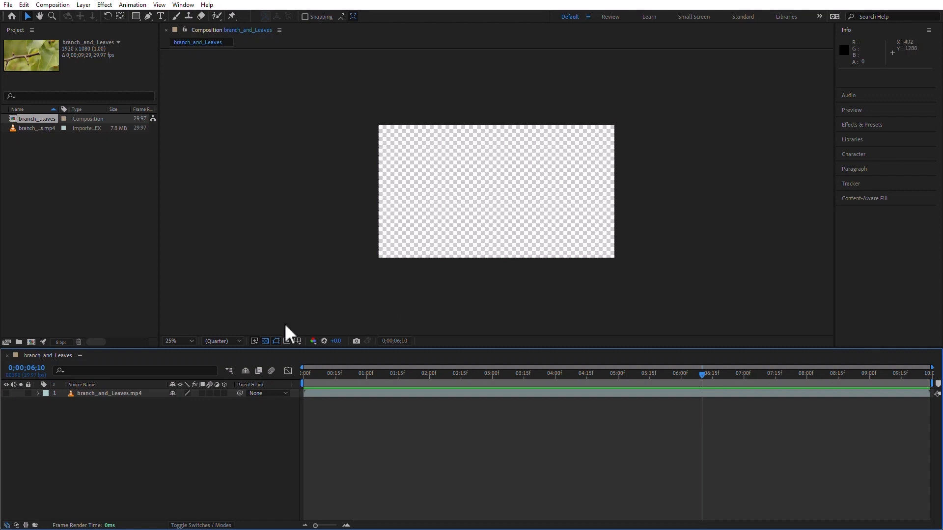
left_click(265, 342)
left_click(6, 393)
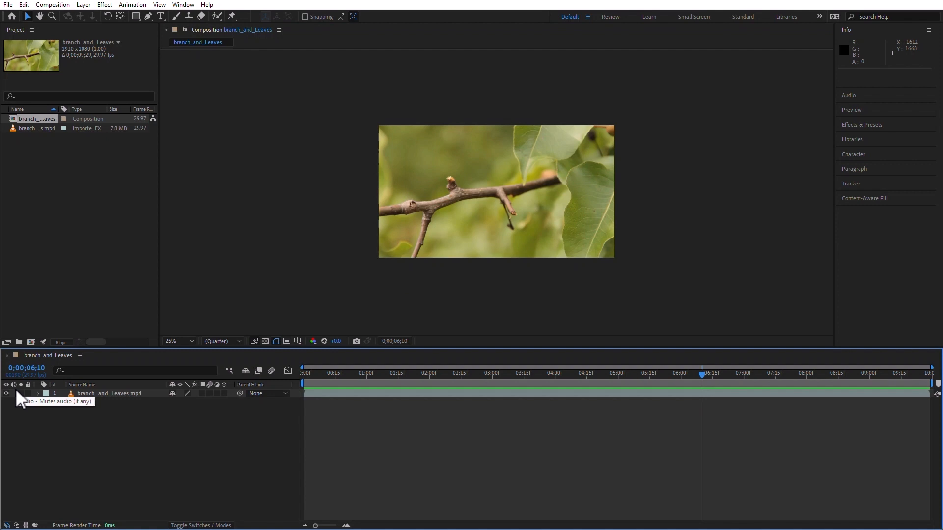
- Import Vivaldi - Winter.wav from the Audio Files folder and add it below the branch_and_Leaves.mp4 layer
left_click(15, 394)
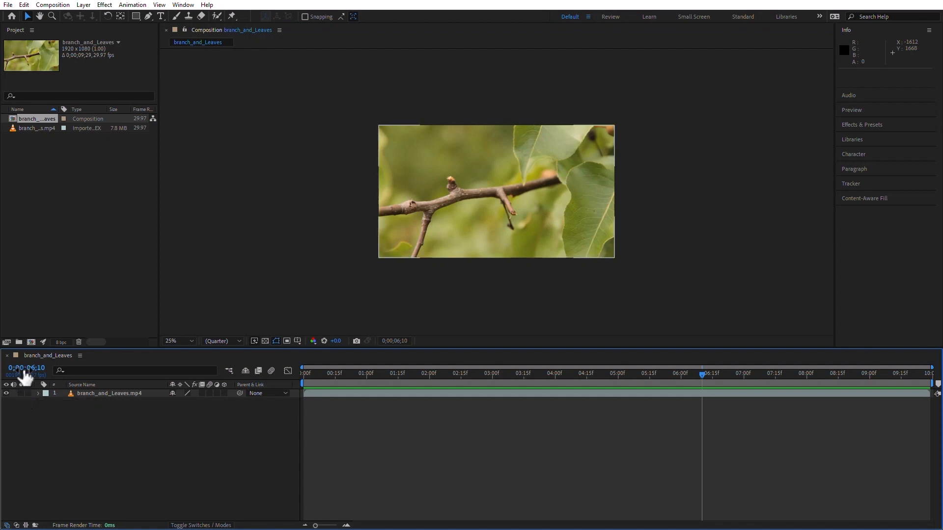
double_click(28, 270)
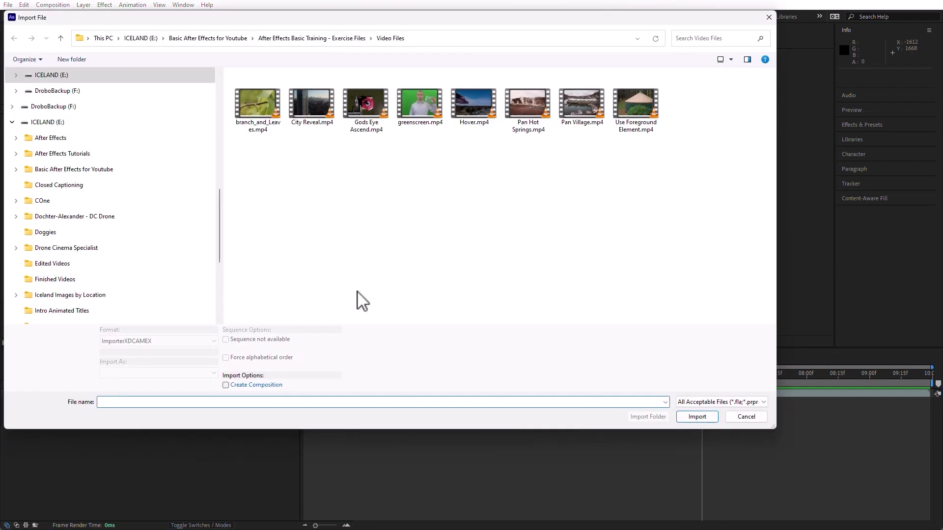
left_click(315, 39)
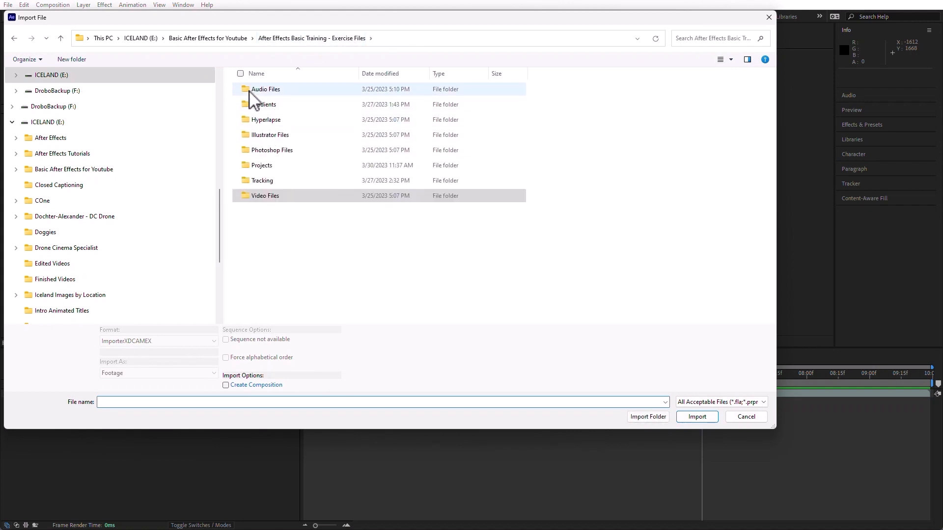
double_click(251, 91)
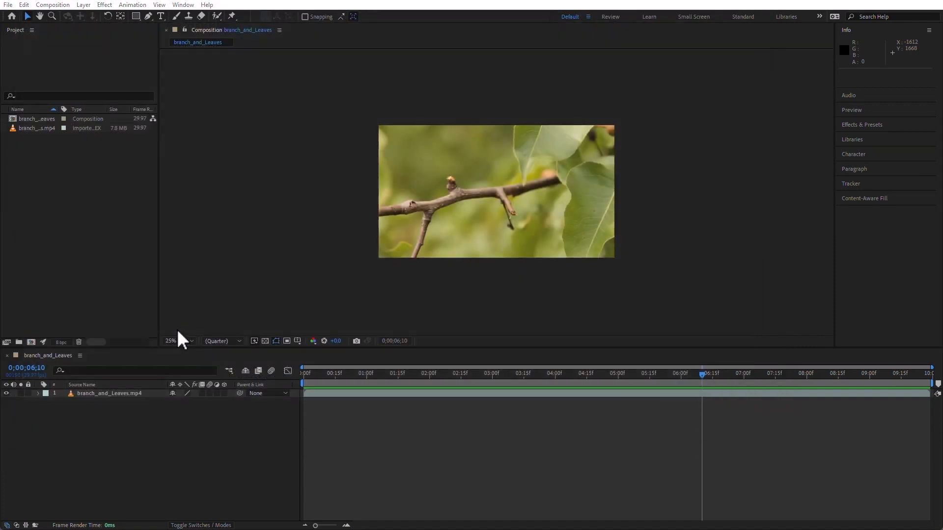
left_click_drag(12, 138, 61, 400)
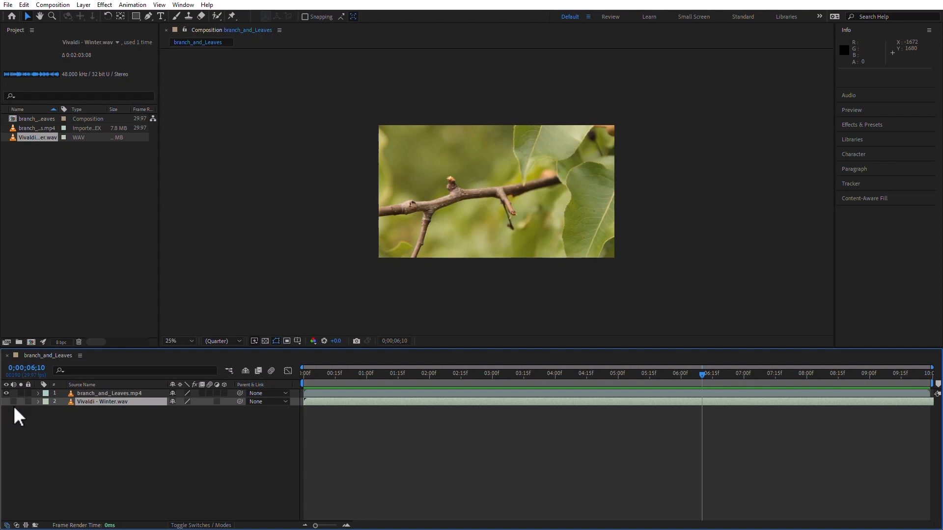
- Import Gods Eye Ascend, greenscreen, Hover, Pan Hot Springs, Pan Village and Use Foreground Element from Video Files and add them below the existing layers
left_click(87, 394)
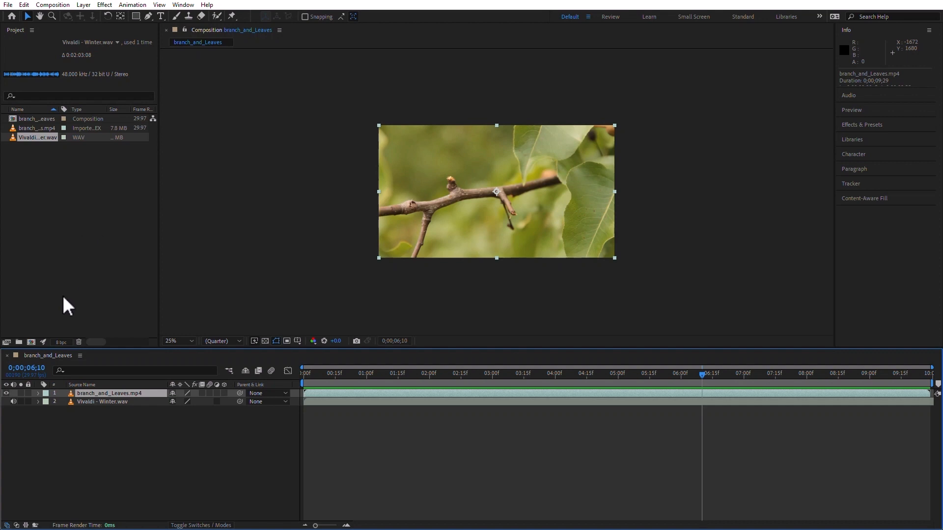
left_click(20, 393)
double_click(82, 246)
left_click(298, 38)
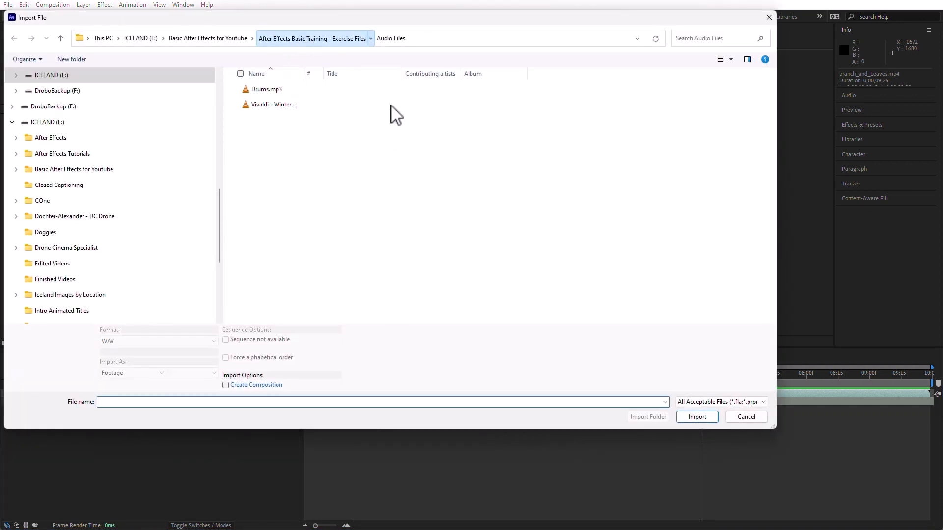
double_click(259, 196)
left_click_drag(680, 161, 356, 107)
left_click(692, 415)
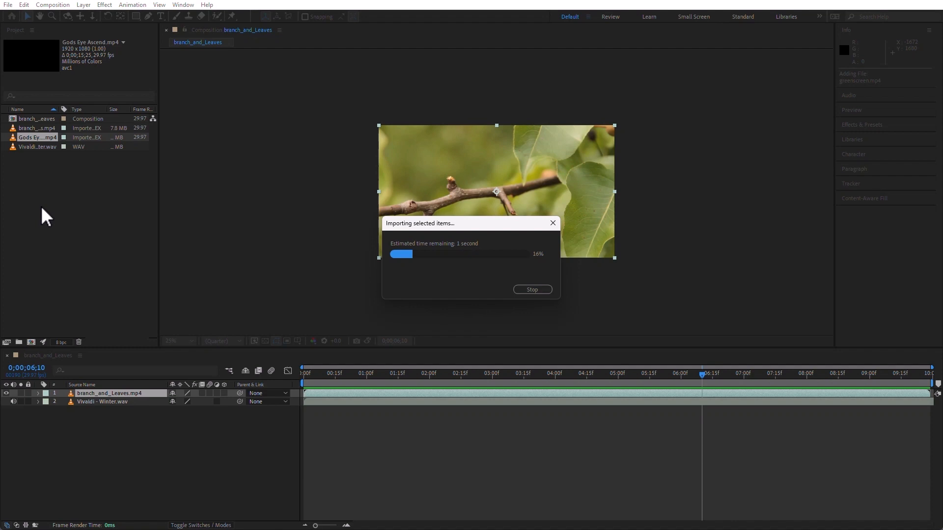
left_click_drag(25, 182, 135, 456)
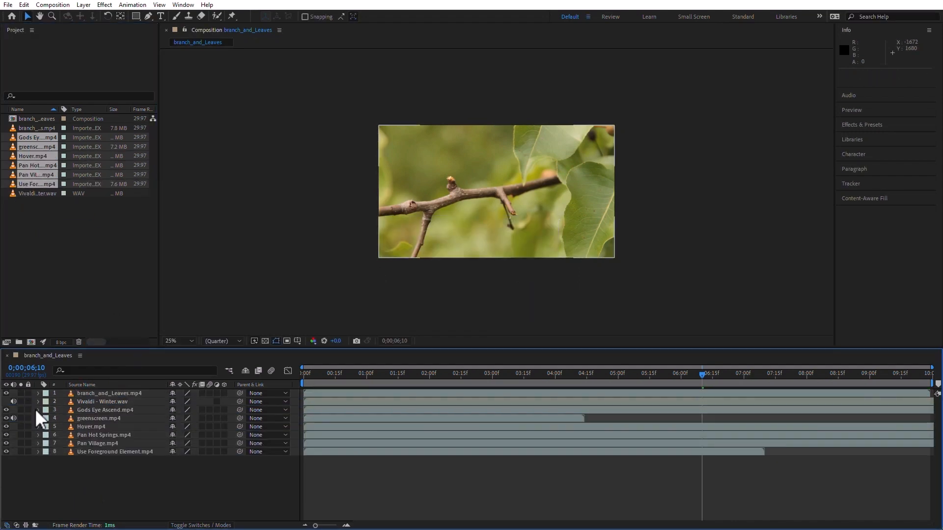
- Solo the greenscreen.mp4 layer and move the current time to 0;00;02;28
left_click(20, 418)
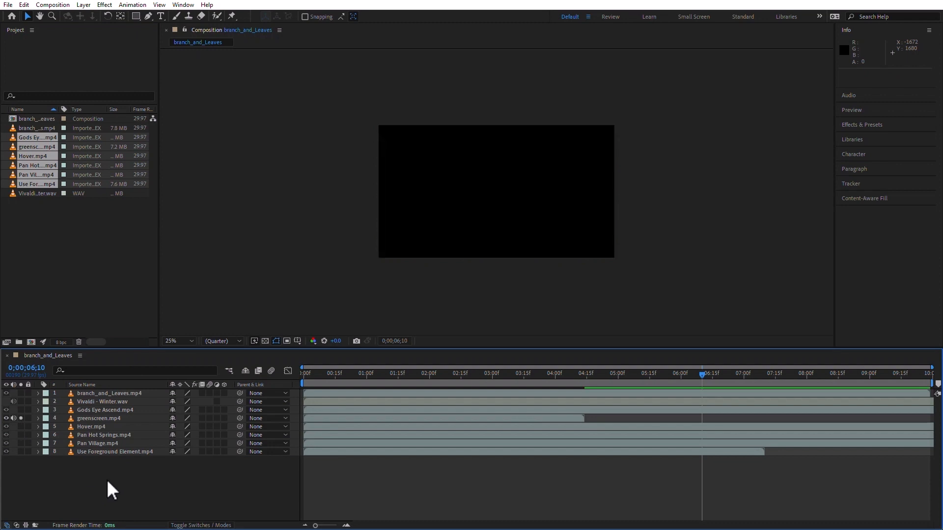
left_click(489, 380)
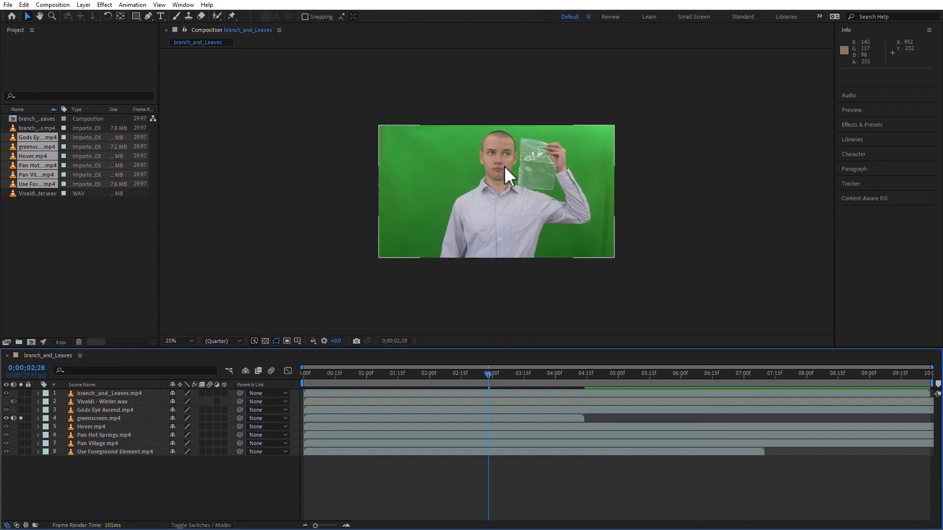
- Solo further layers, including Pan Hot Springs.mp4 and Vivaldi - Winter.wav, and switch off solo on every layer
left_click(21, 434)
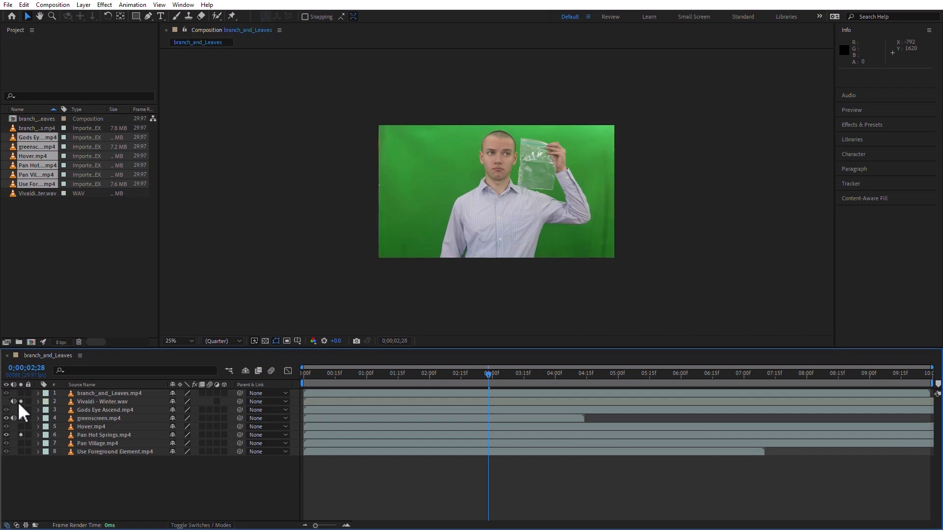
left_click_drag(20, 401, 24, 456)
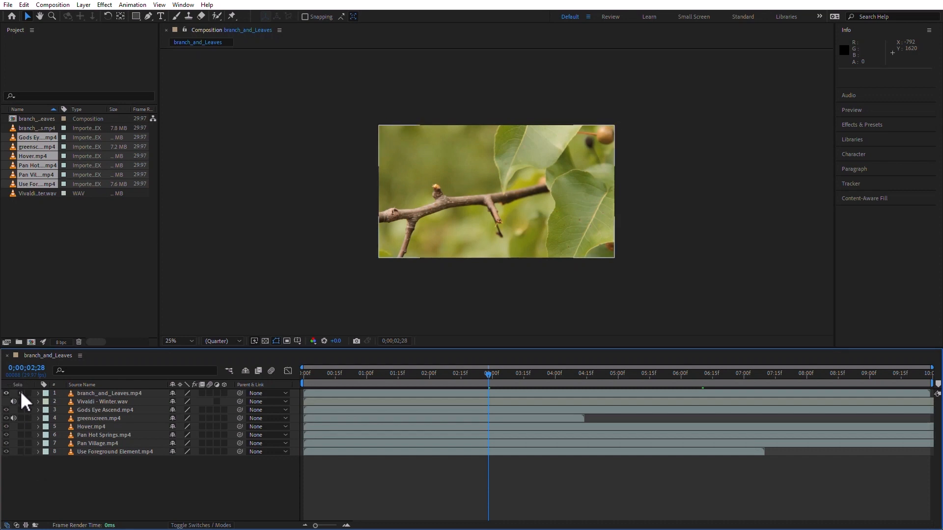
left_click(20, 410)
left_click(20, 410)
left_click(21, 418)
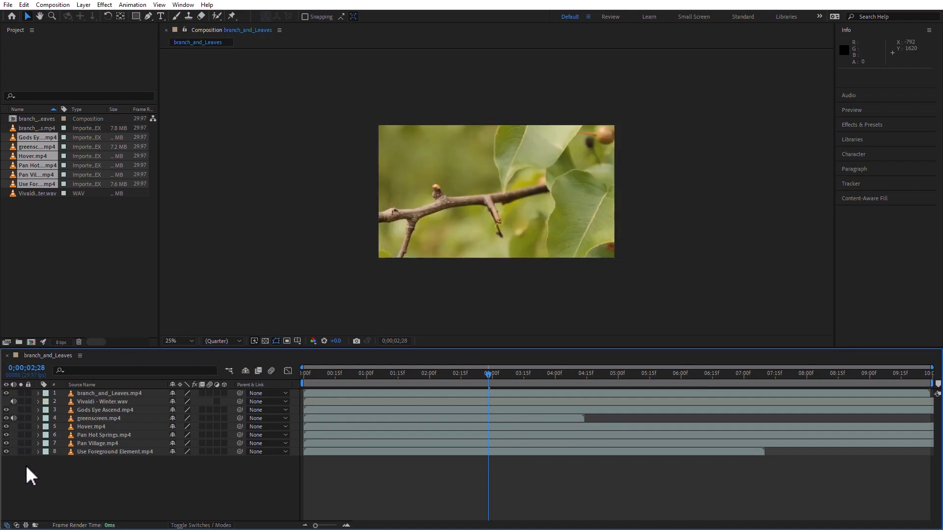
- Lock the branch_and_Leaves.mp4 layer and shift the Vivaldi - Winter.wav layer about four frames later in the timeline
left_click(28, 393)
left_click_drag(366, 402, 364, 402)
left_click_drag(363, 401, 371, 400)
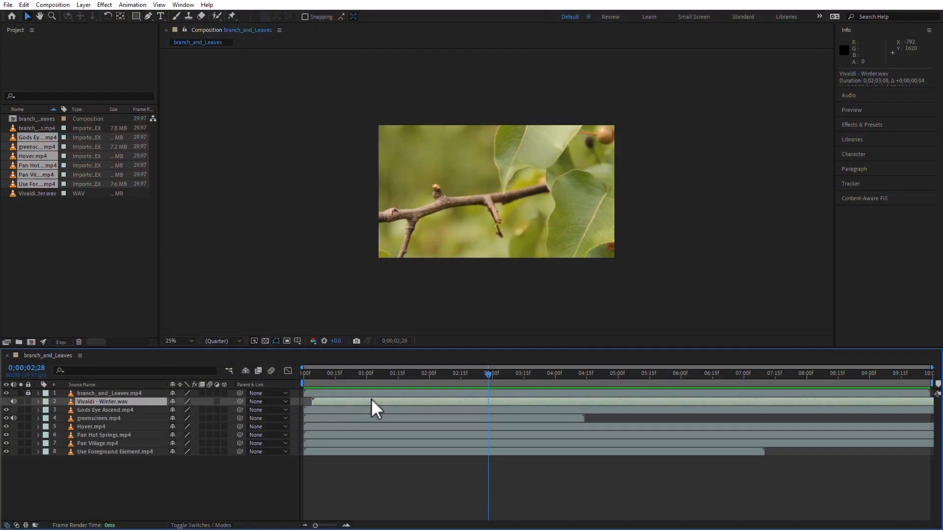
- Unlock the branch_and_Leaves.mp4 layer and change its label color, trying Sea Foam before choosing Orange
left_click(28, 391)
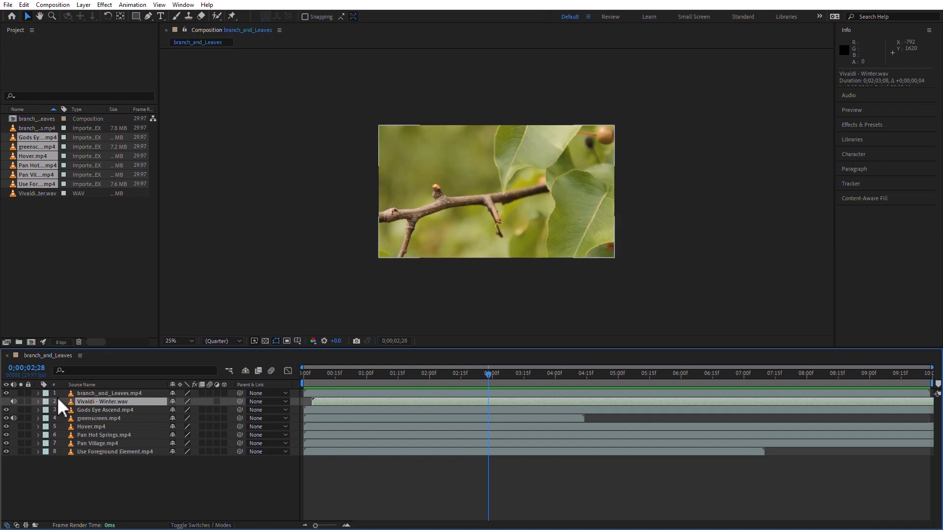
left_click(336, 394)
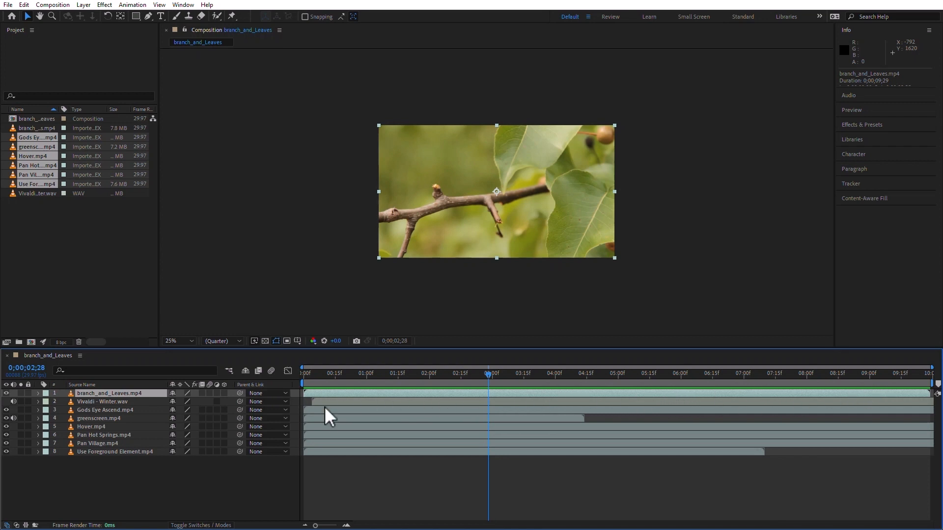
left_click(46, 393)
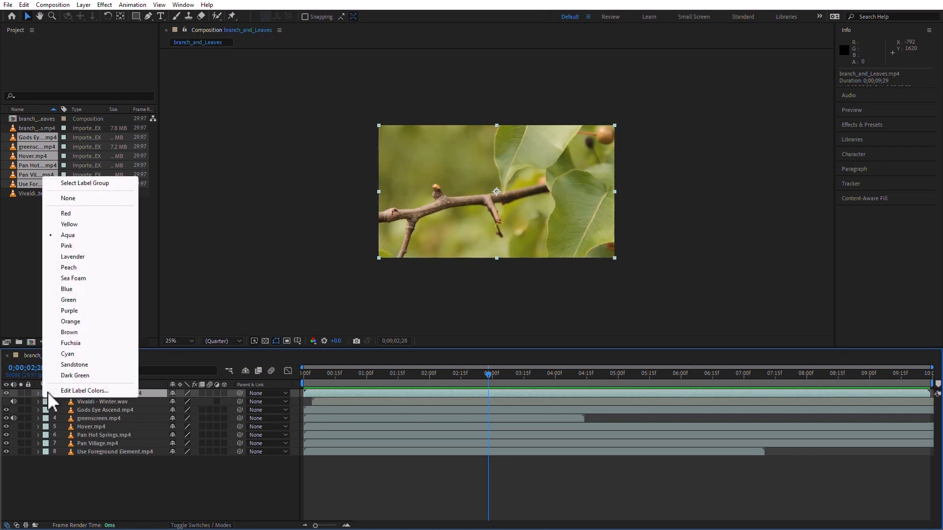
left_click(87, 279)
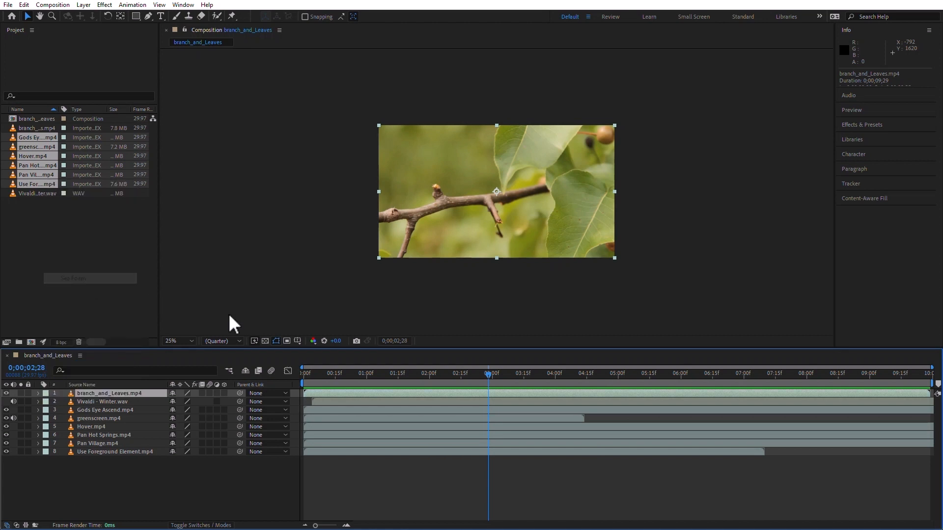
left_click(46, 393)
left_click(73, 322)
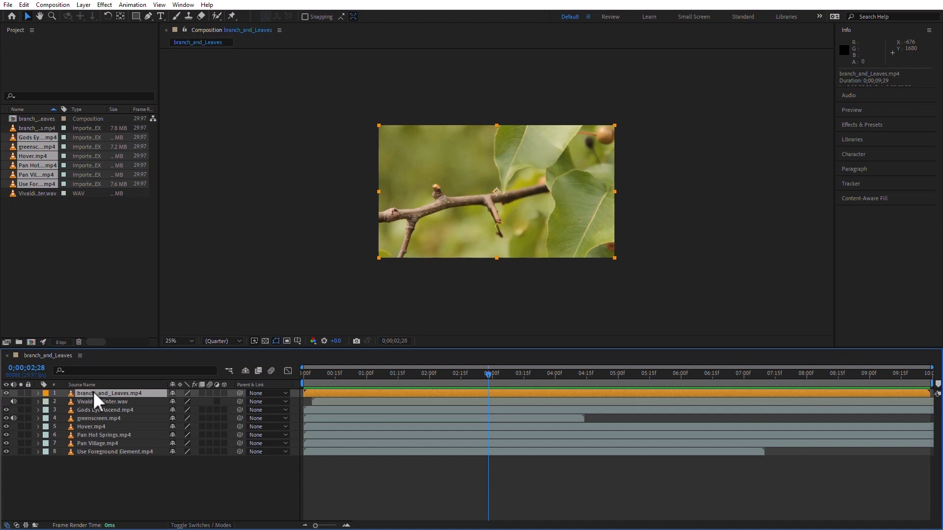
- Duplicate the orange branch_and_Leaves.mp4 layer five times
key("ctrl+d")
key("ctrl+d")
key("ctrl+d")
key("ctrl+d")
key("ctrl+d")
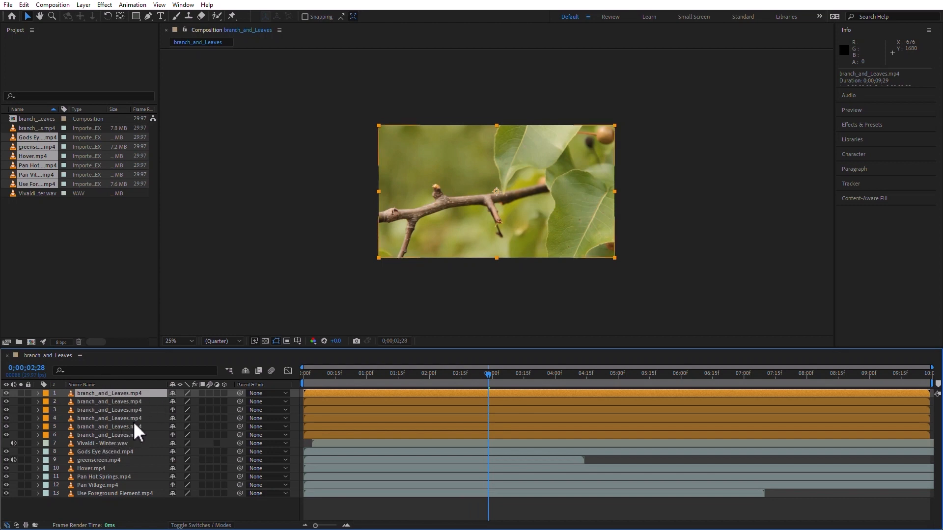
- Set the label color of the fourth branch_and_Leaves.mp4 layer to Lavender
left_click(114, 419)
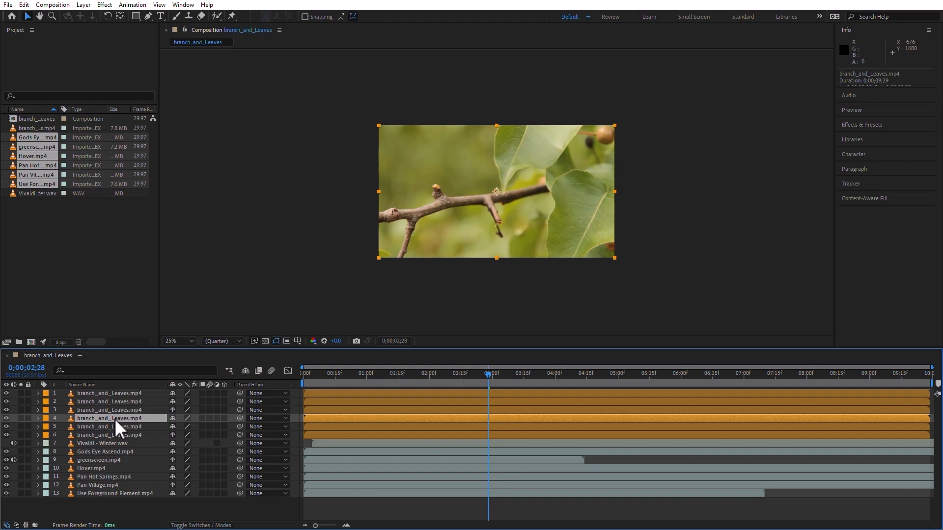
left_click(46, 418)
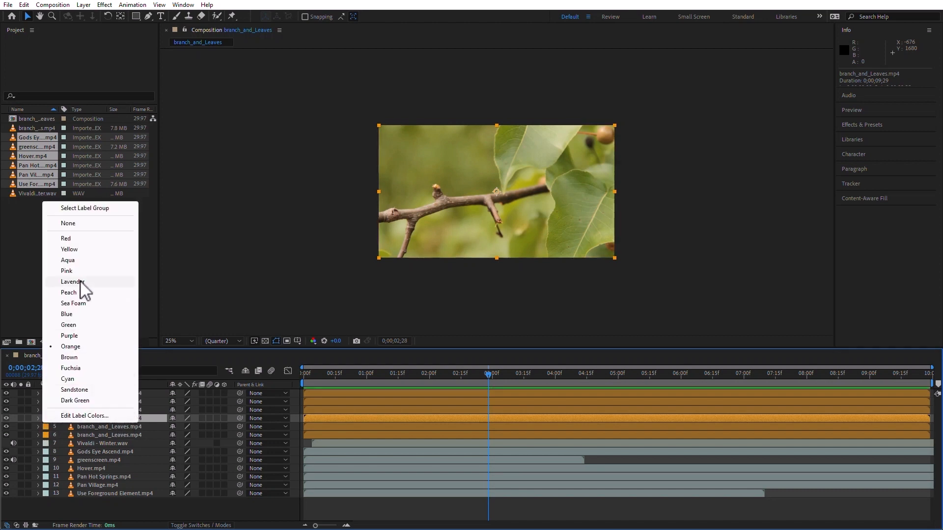
left_click(81, 282)
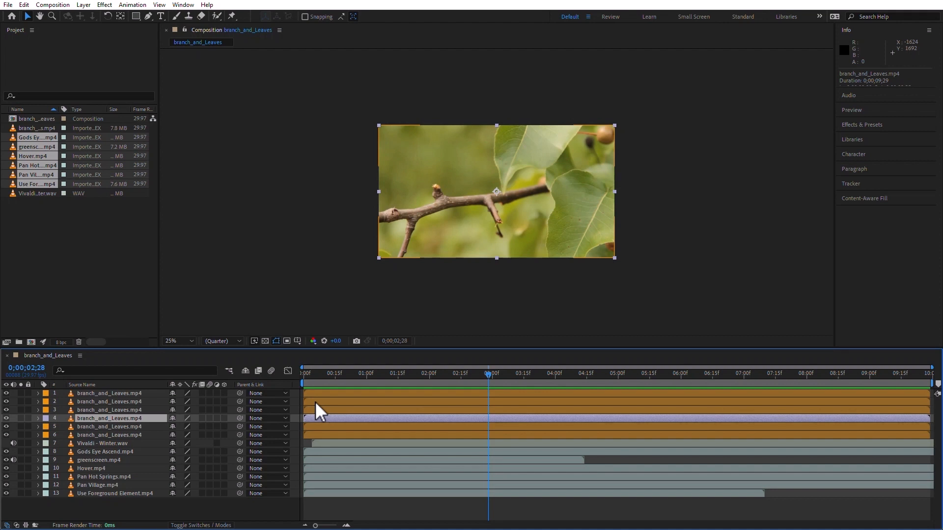
left_click_drag(367, 419, 373, 417)
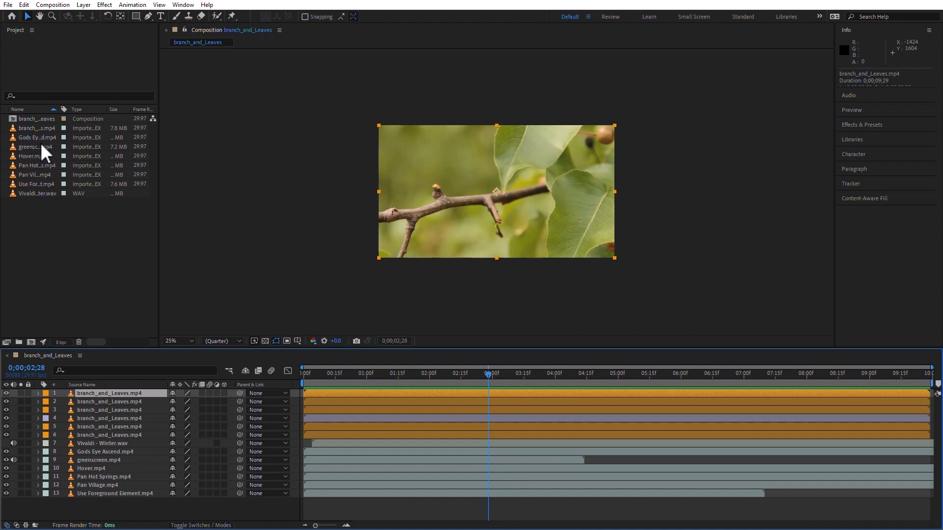
- Toggle the name column between source names and layer names, ending on layer names
left_click(86, 385)
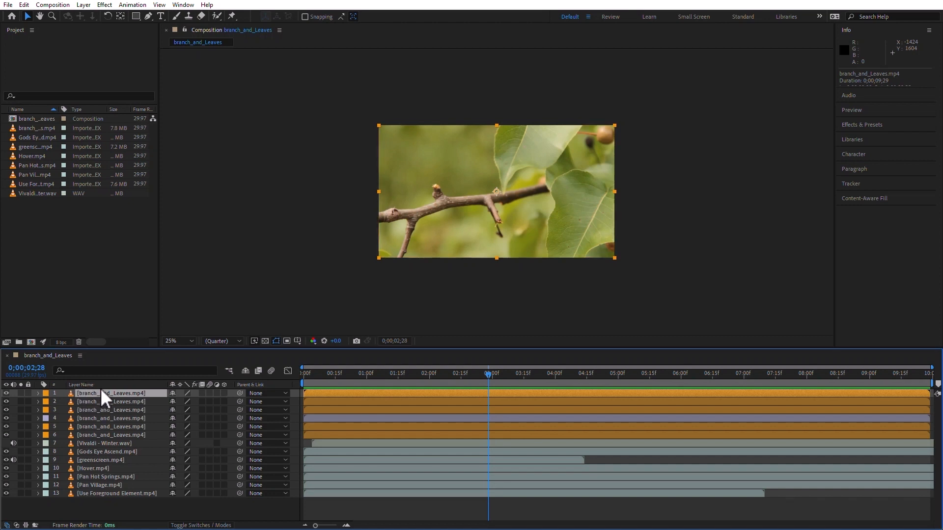
left_click(82, 385)
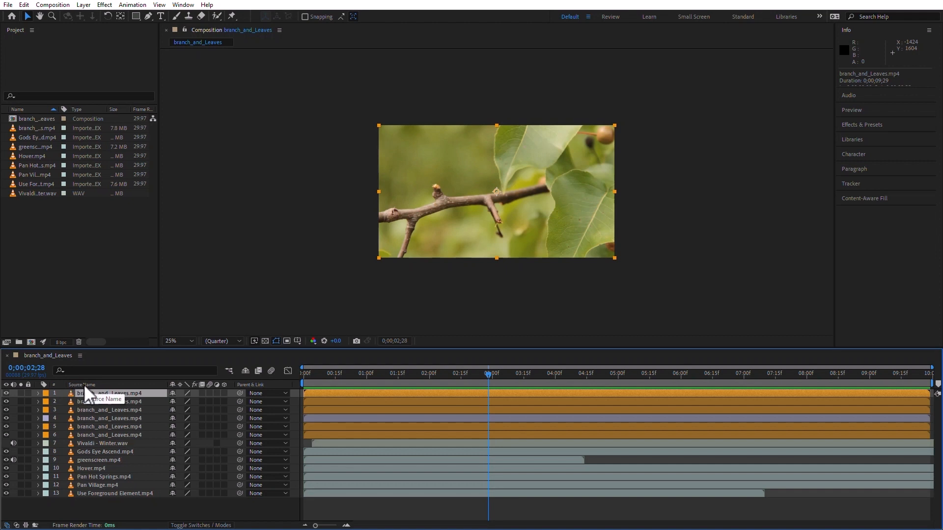
left_click(83, 385)
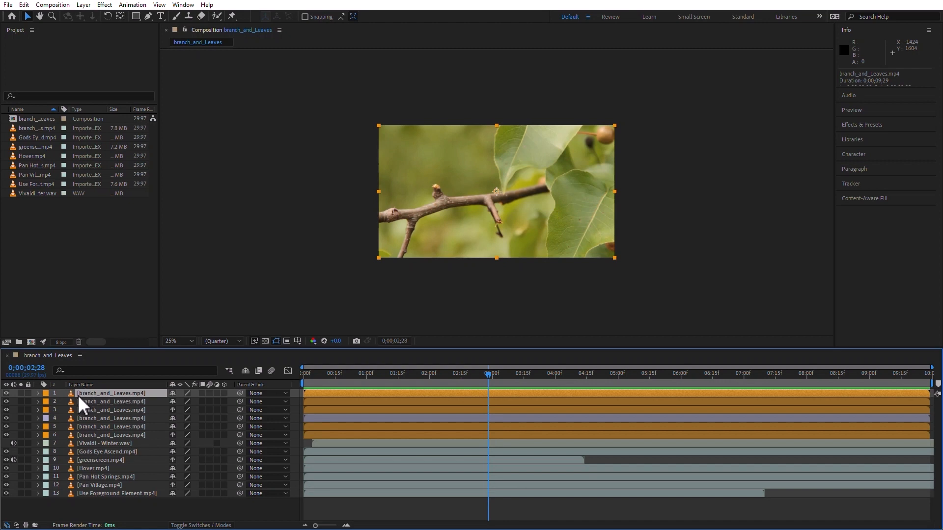
- Rename the first branch_and_Leaves.mp4 layer as "Type in the new name"
key("Return")
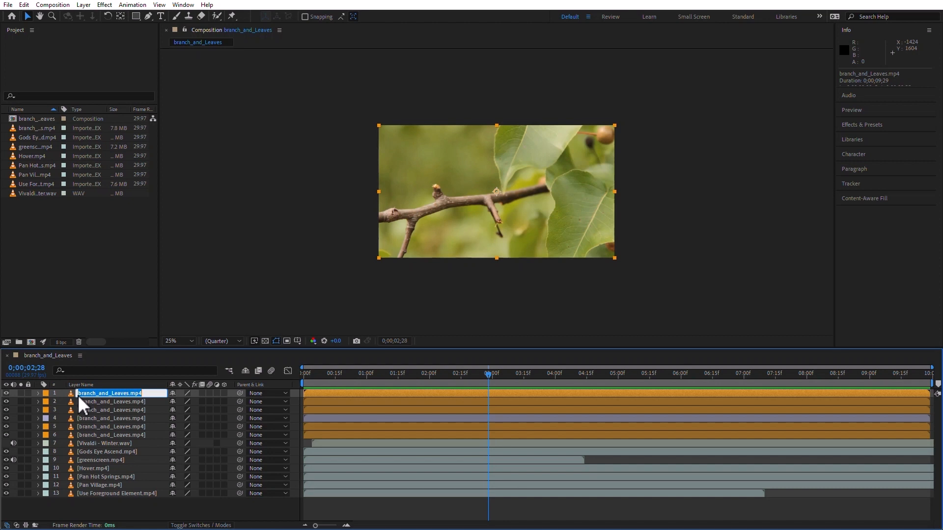
type("Type in the new name")
key("Return")
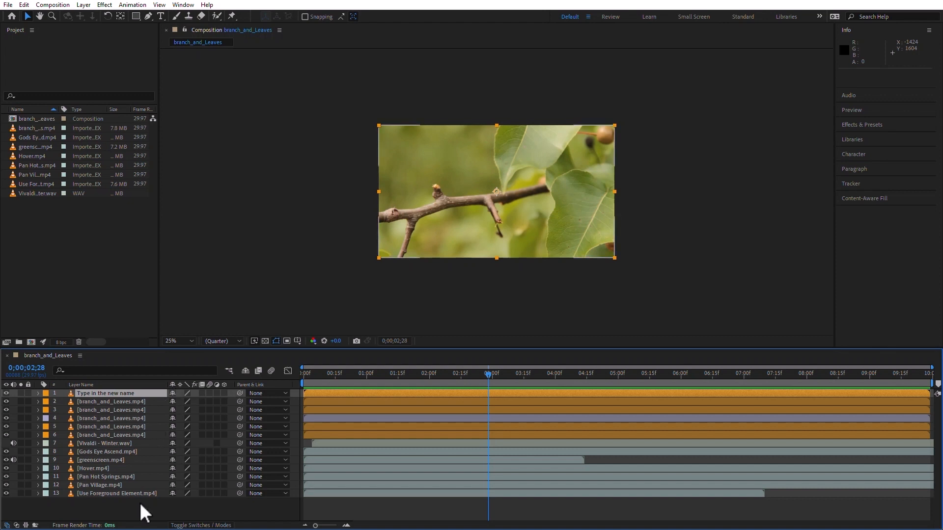
- Reveal the Scale property of all layers and scale every clip down to 31%
left_click_drag(120, 505, 82, 383)
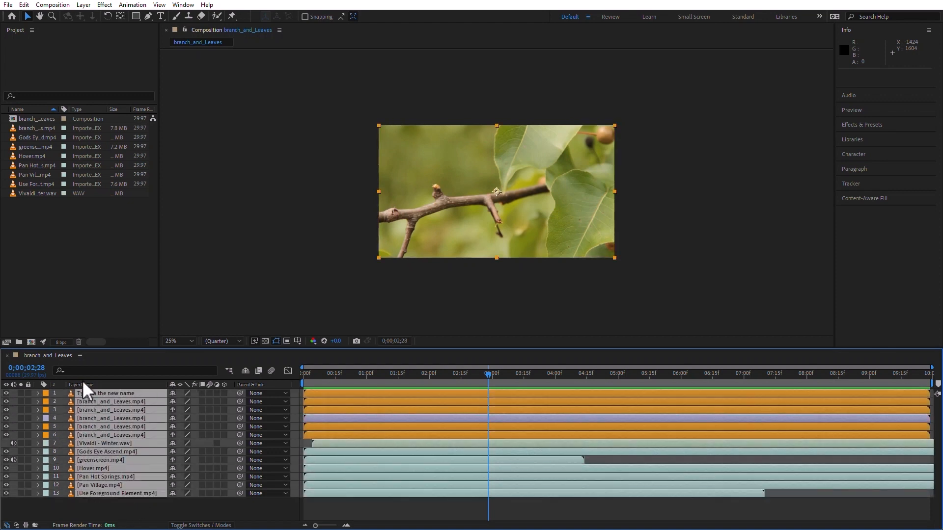
key("s")
left_click_drag(189, 419, 155, 418)
left_click(454, 315)
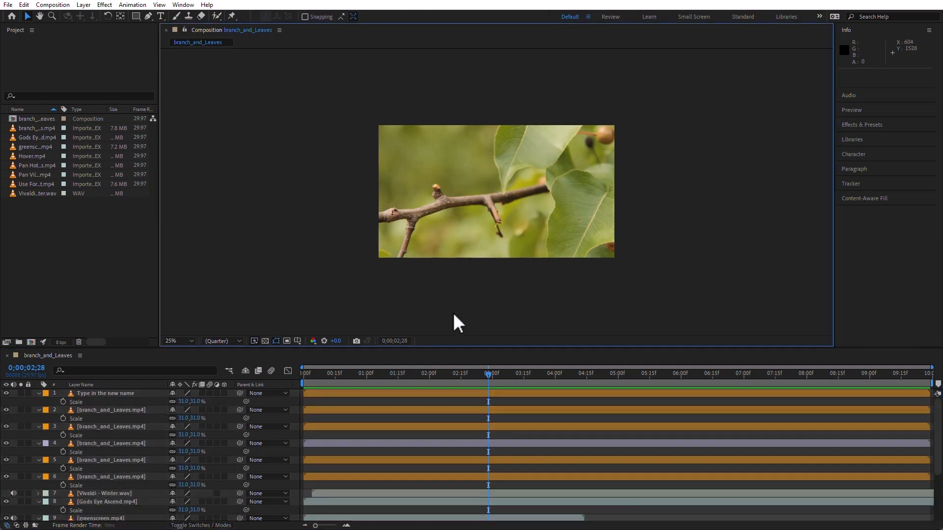
scroll(143, 461, "down", 4)
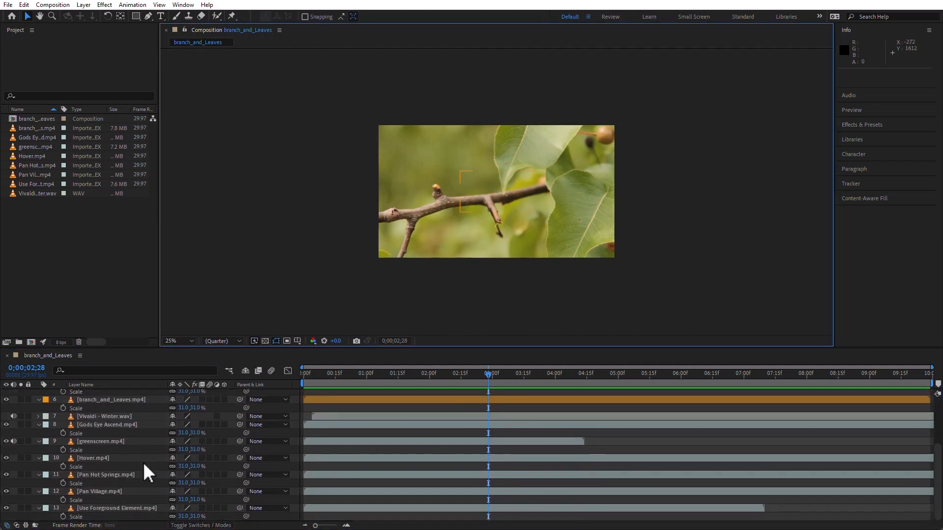
scroll(143, 462, "up", 4)
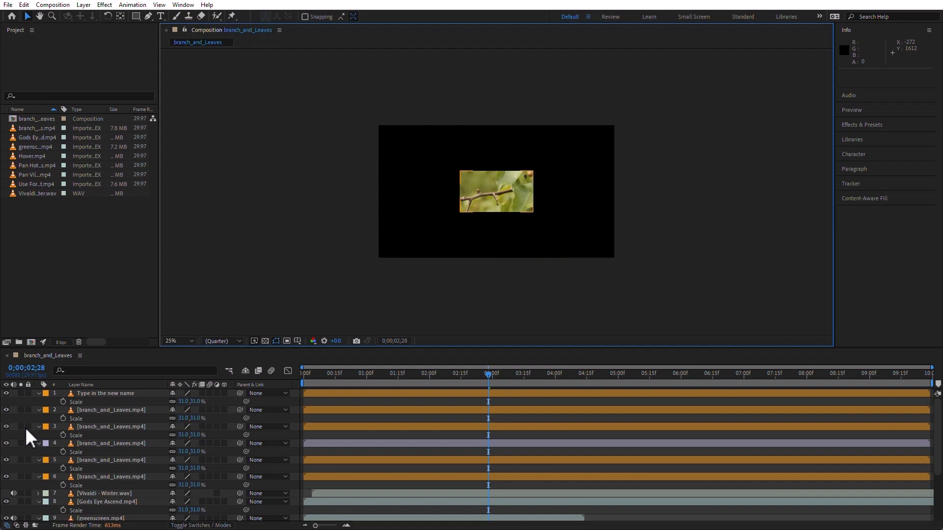
- Spread the stacked clips out across the composition frame to uncover the clips beneath
left_click_drag(514, 204, 421, 158)
left_click_drag(494, 190, 580, 163)
left_click_drag(520, 182, 448, 192)
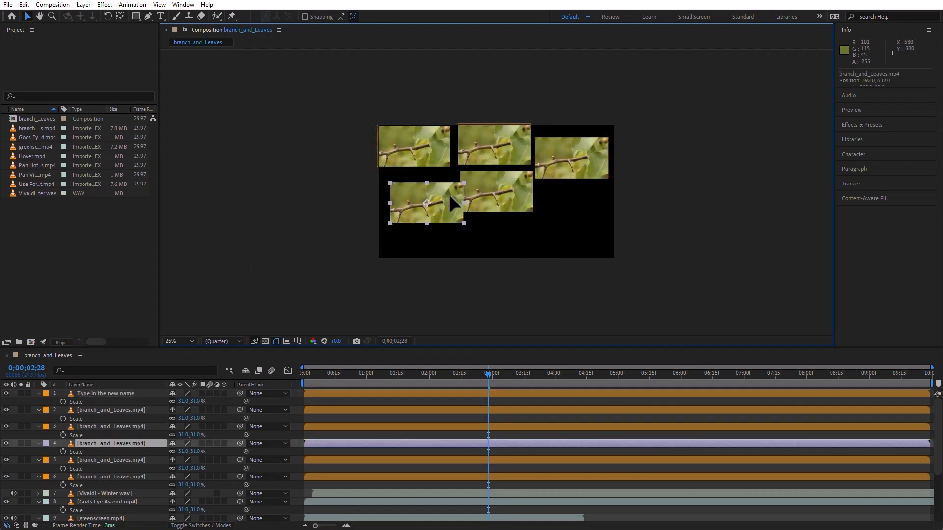
left_click(511, 204)
left_click_drag(543, 211, 590, 224)
left_click_drag(506, 184, 412, 237)
left_click_drag(523, 214, 603, 273)
left_click_drag(528, 194, 579, 186)
- Set the Scale of all layers to 15%
left_click(112, 460)
key("ctrl+a")
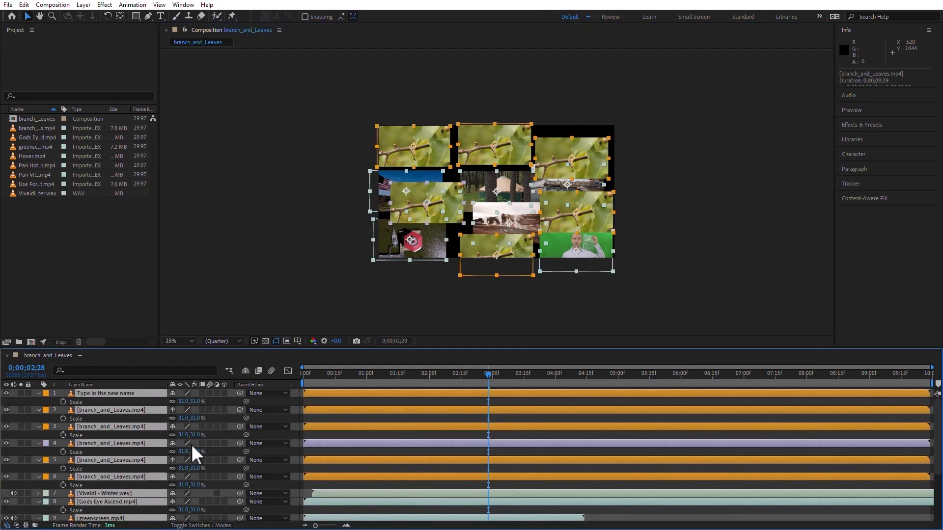
left_click_drag(186, 441, 179, 441)
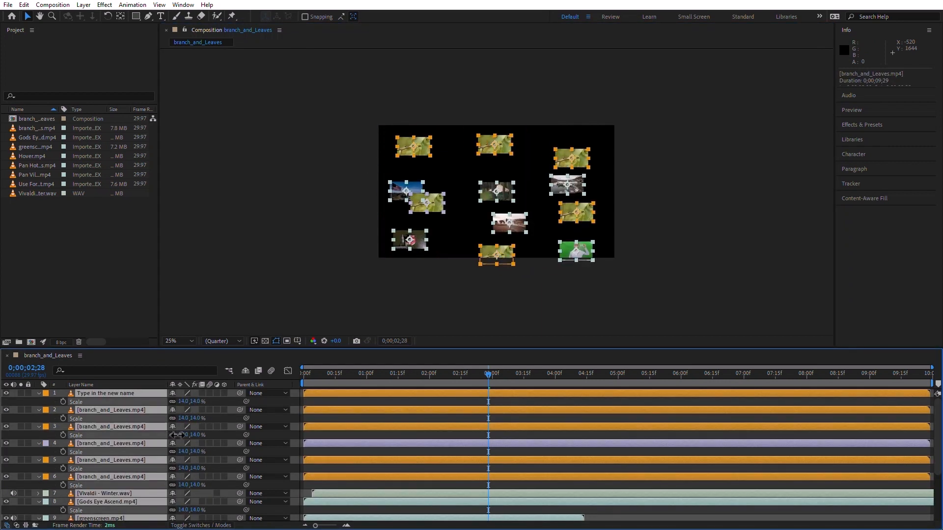
left_click(586, 318)
- Reposition the small clips in the composition so that none overlap and all lie inside the frame
mouse_move(501, 190)
left_mouse_down()
mouse_move(462, 174)
mouse_move(504, 184)
left_mouse_up()
left_click_drag(509, 224, 516, 218)
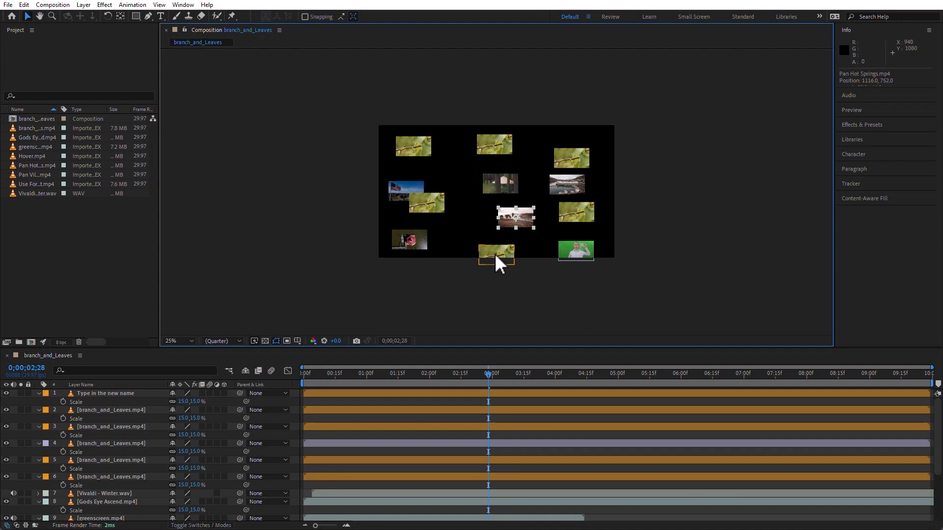
left_click_drag(494, 254, 474, 233)
left_click_drag(417, 199, 451, 202)
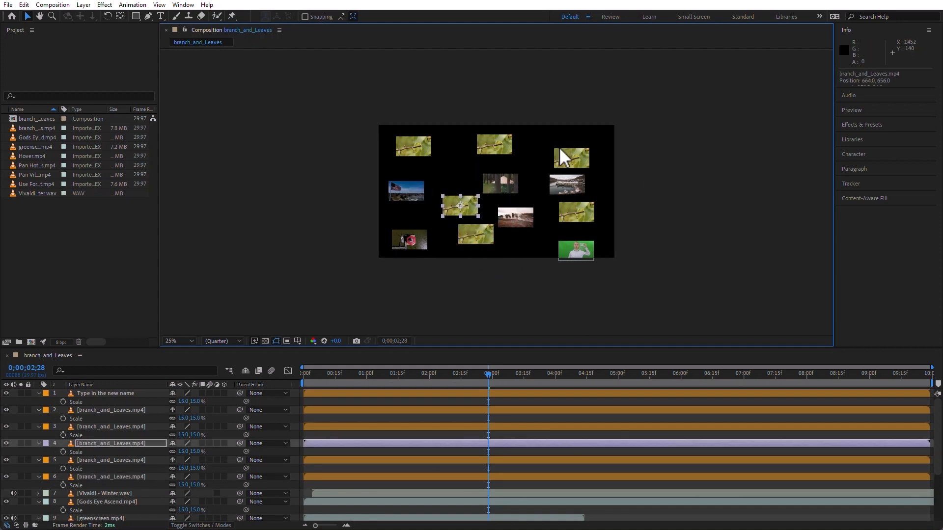
left_click_drag(569, 156, 573, 142)
left_click_drag(574, 186, 573, 172)
left_click_drag(588, 214, 580, 198)
left_click_drag(584, 253, 580, 238)
left_click(712, 258)
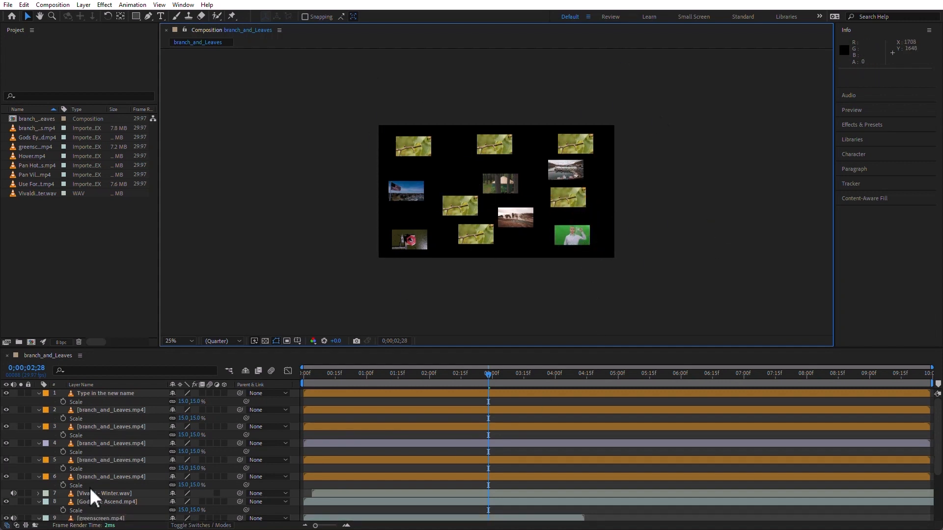
- Collapse the Scale properties of all layers and deselect the layers
left_click(92, 394)
key("ctrl+a")
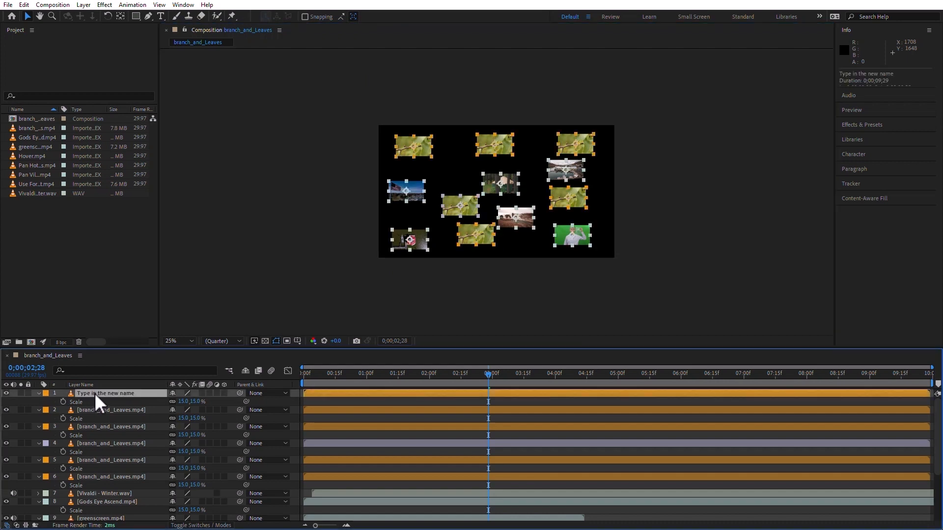
left_click(38, 394)
left_click(194, 512)
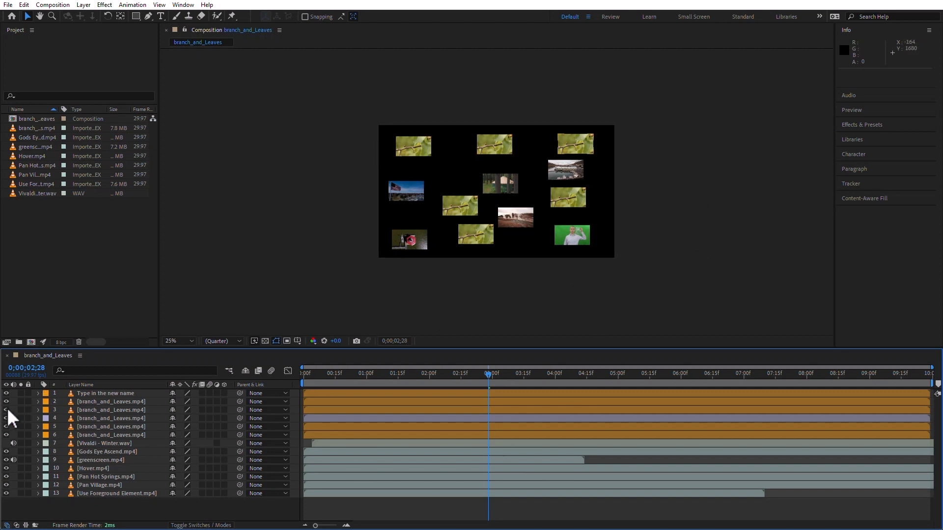
- Switch off the visibility of the first six layers in one sweep and switch it back on
left_click_drag(7, 393, 6, 435)
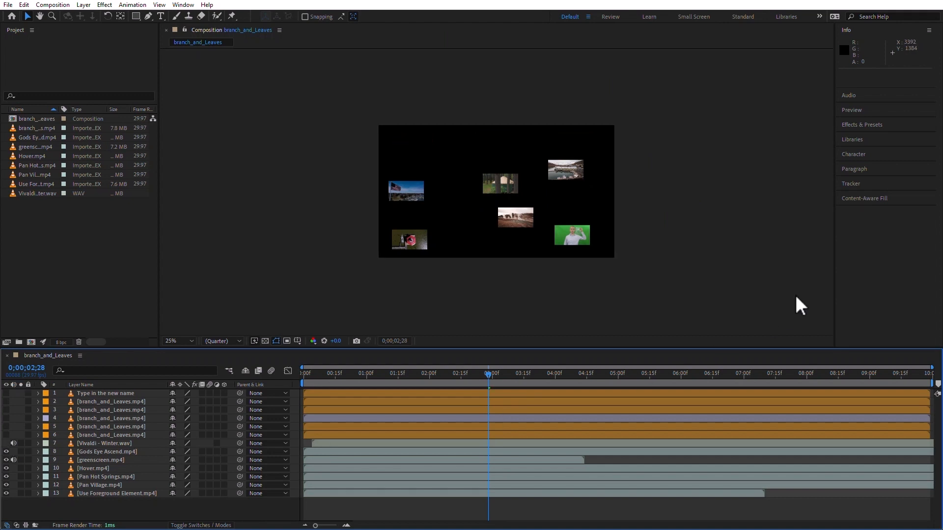
left_click_drag(6, 393, 7, 460)
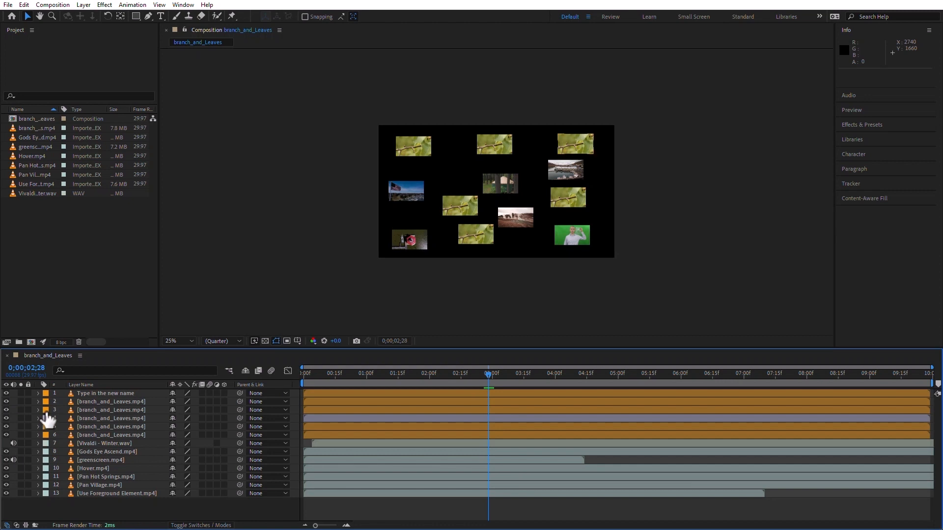
- Mark layers 1 to 11 as shy and hide the shy layers from the timeline
left_click_drag(172, 393, 173, 428)
left_click_drag(172, 485, 172, 493)
left_click(245, 371)
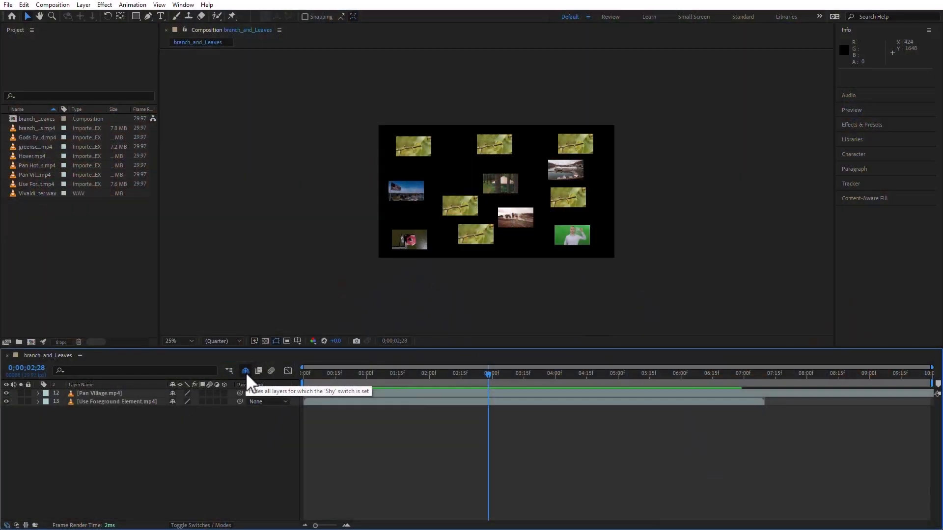
- Show the shy layers in the timeline again and clear the shy switch on layers 1 to 11
left_click(246, 372)
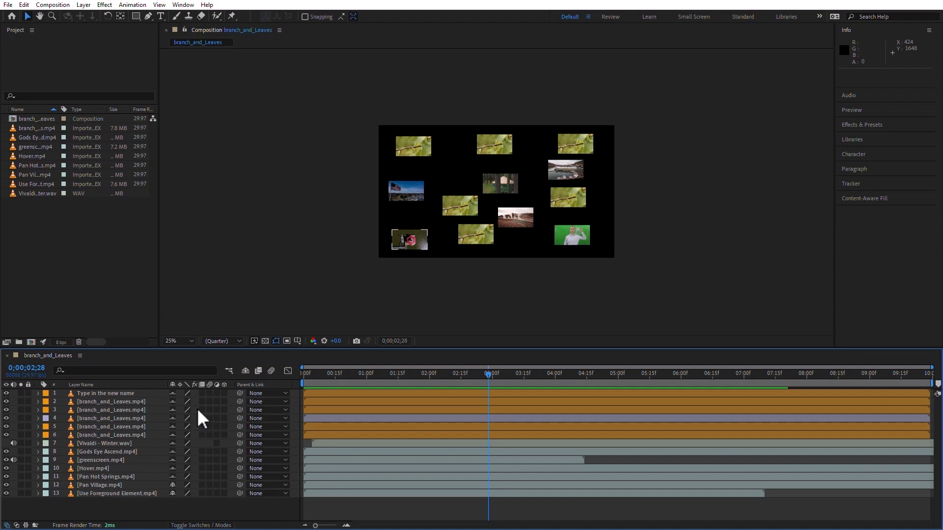
left_click_drag(172, 394, 172, 483)
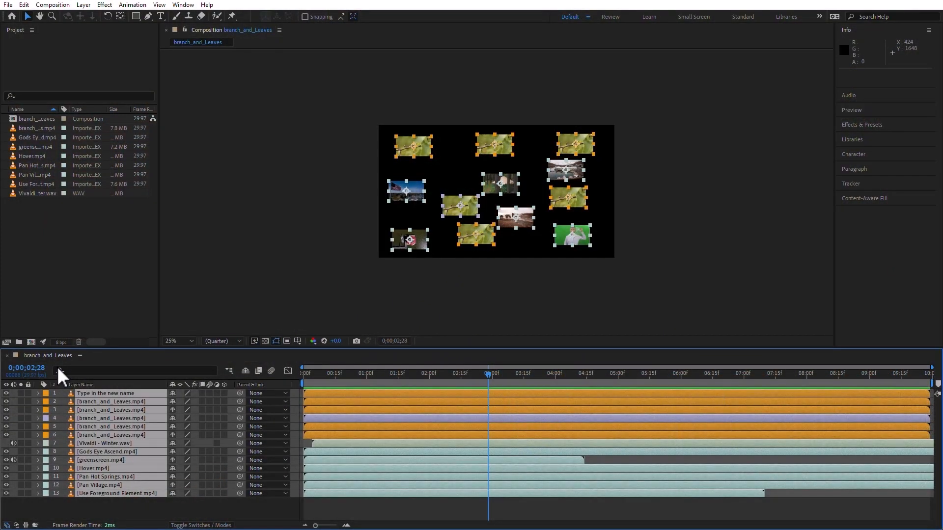
- Delete all layers from the branch_and_Leaves composition
key("Delete")
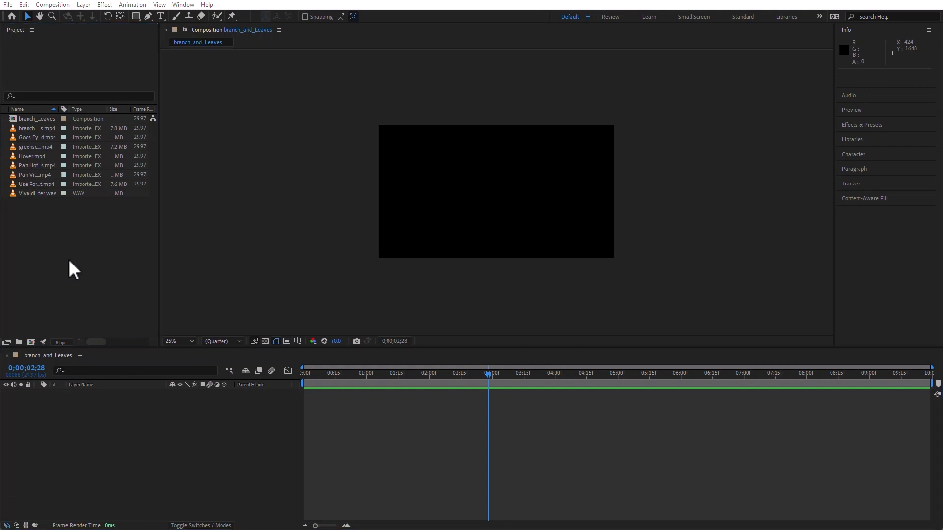
- Import Doggy.ai from the Illustrator Files folder as footage with merged layers and add it to the composition
double_click(74, 270)
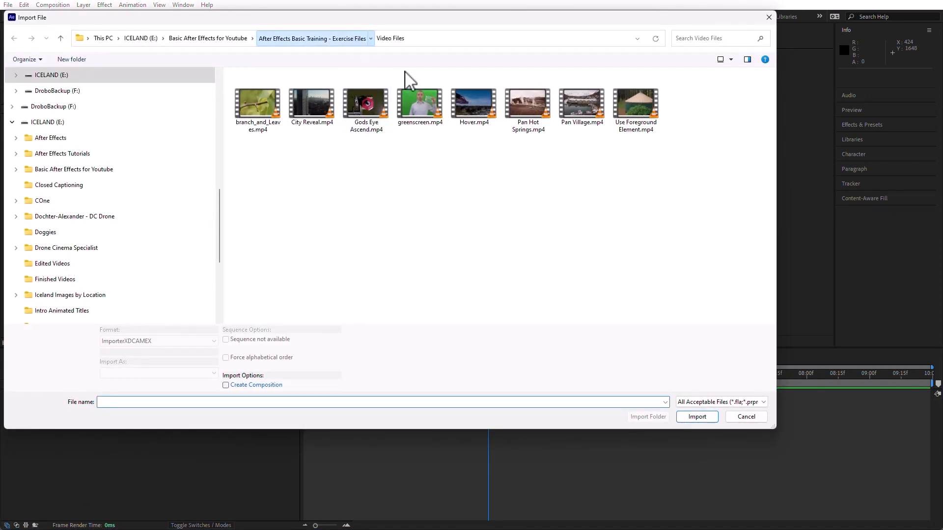
left_click(364, 40)
double_click(253, 141)
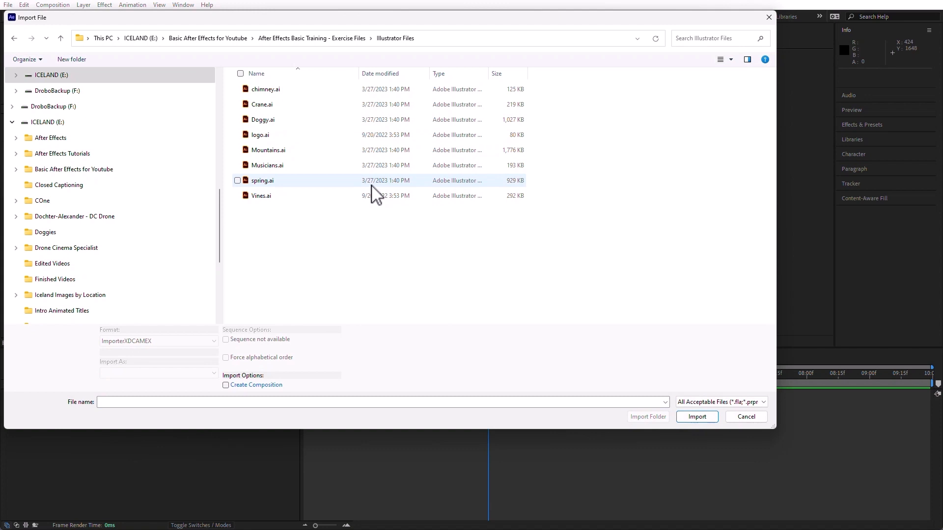
left_click(248, 120)
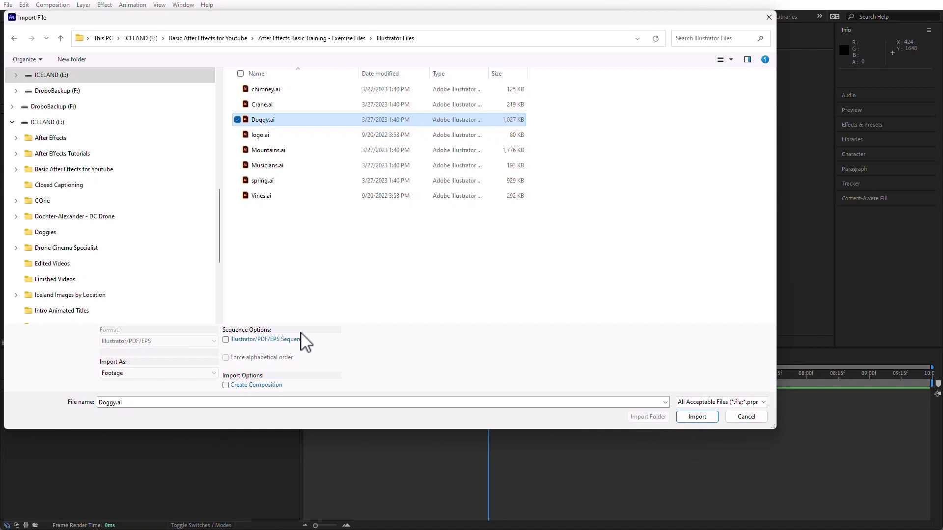
key("Return")
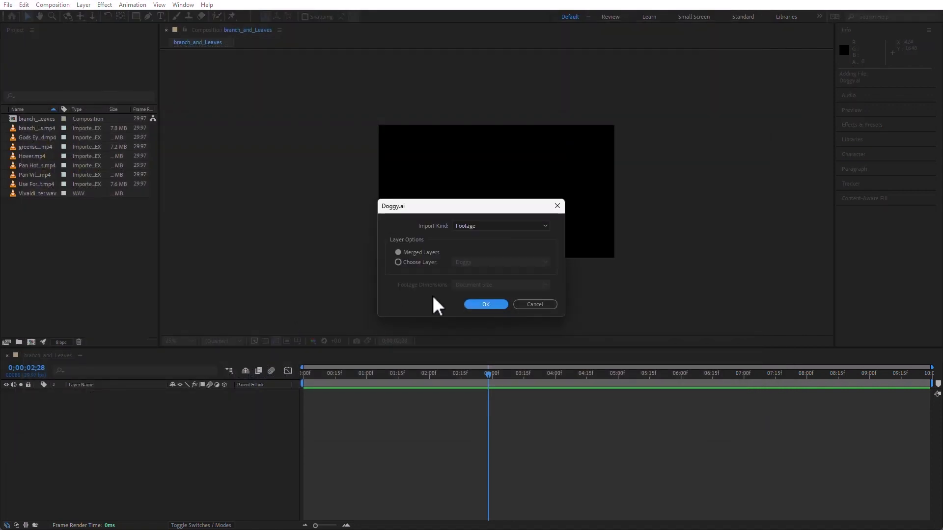
left_click(485, 304)
left_click_drag(16, 139, 88, 437)
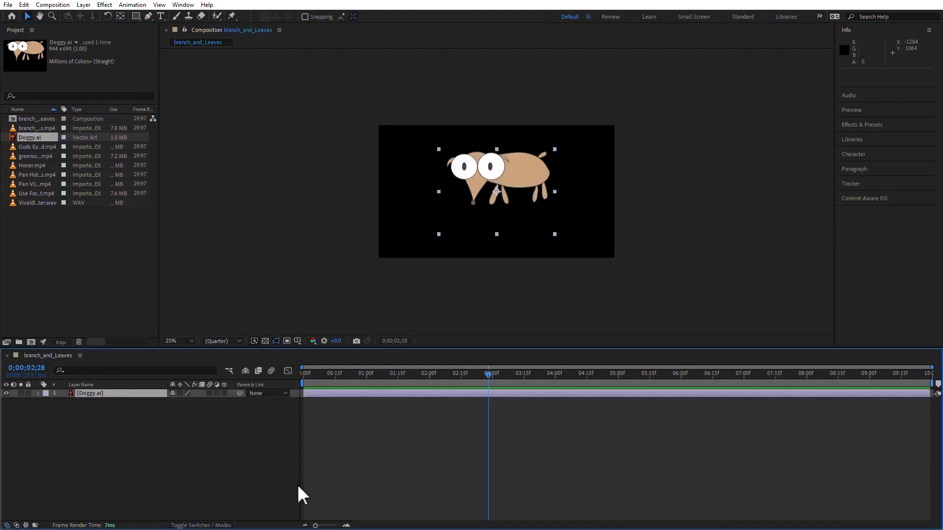
- Scale the Doggy.ai layer up to about 1517% and move it until a pupil fills the middle of the frame
left_click(125, 442)
left_click(86, 395)
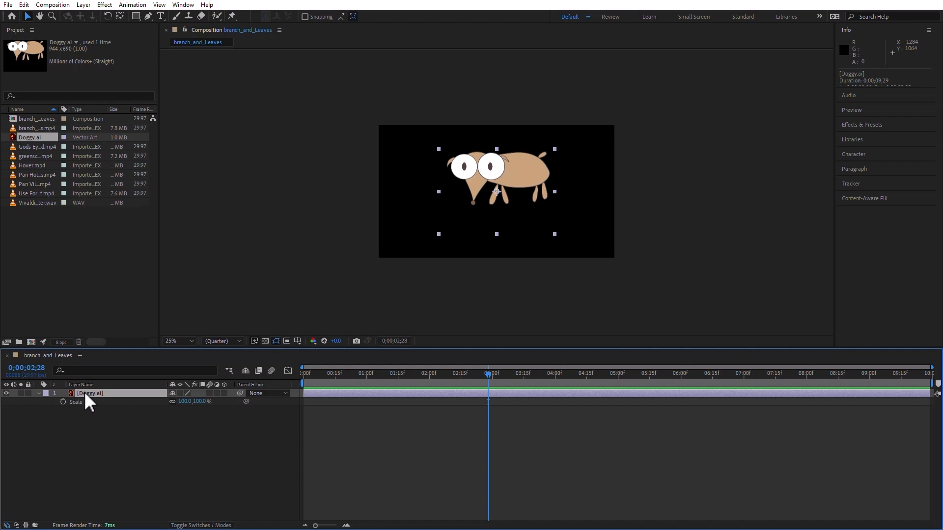
left_click_drag(182, 402, 800, 353)
left_click_drag(487, 162, 488, 234)
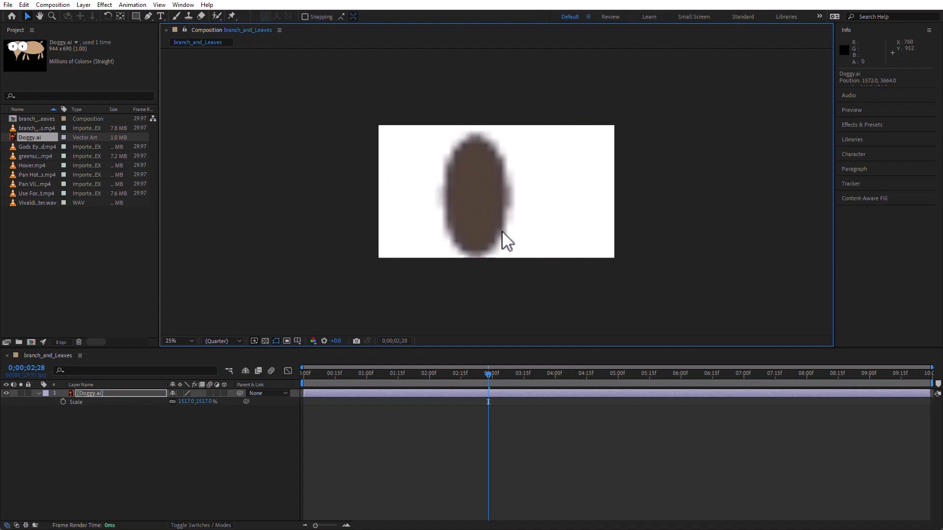
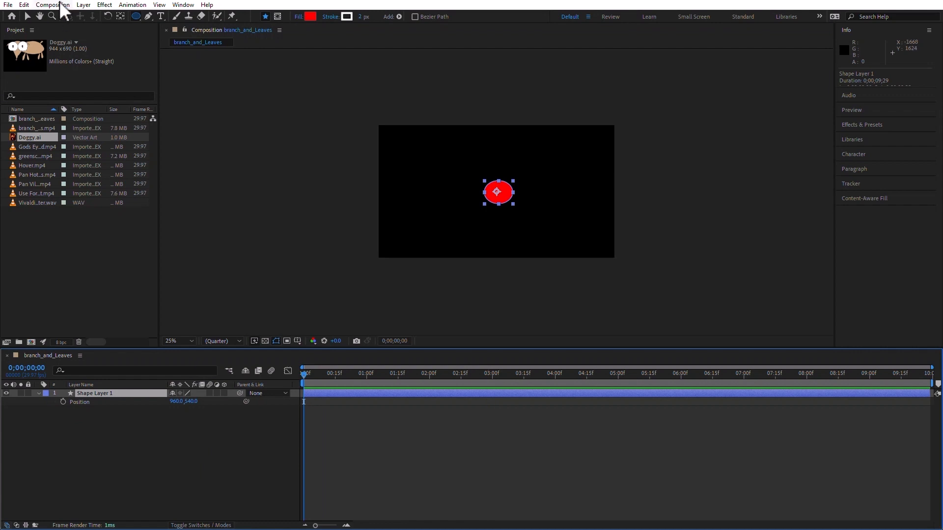
- Start Position keyframes for Shape Layer 1 at 0;00;00;00 and add two more within the first second, moving the red circle each time
left_click(28, 16)
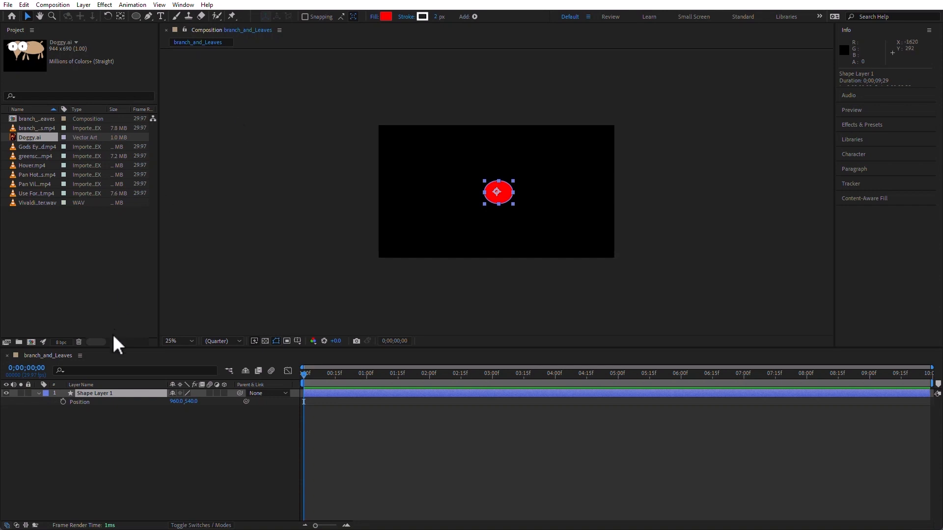
left_click(63, 401)
mouse_move(499, 193)
left_mouse_down()
mouse_move(358, 264)
mouse_move(506, 196)
left_mouse_up()
left_click(330, 372)
left_click_drag(584, 155, 655, 99)
left_click(362, 374)
left_click_drag(650, 99, 481, 182)
- Add Position keyframes for the red circle at about two seconds, three seconds and 0;00;04;08, and preview the animation
left_click(430, 376)
left_click(492, 376)
left_click(572, 372)
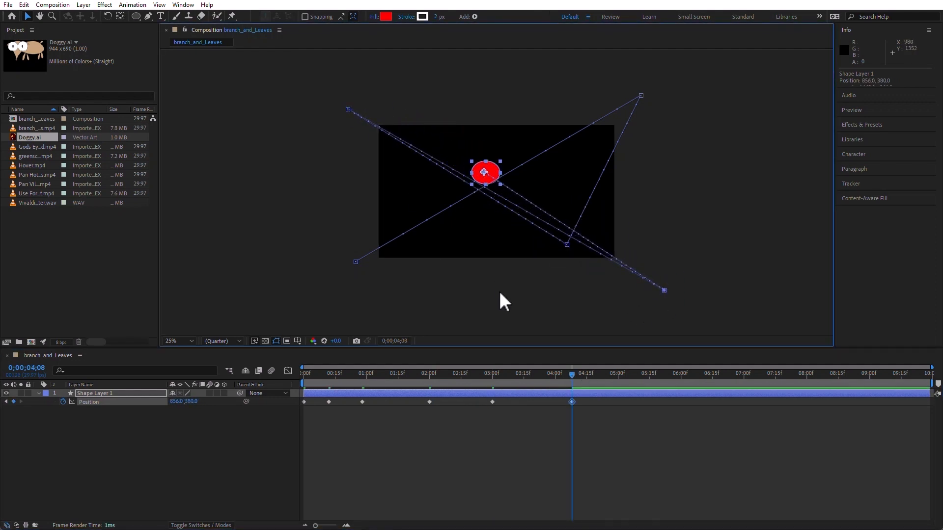
key("space")
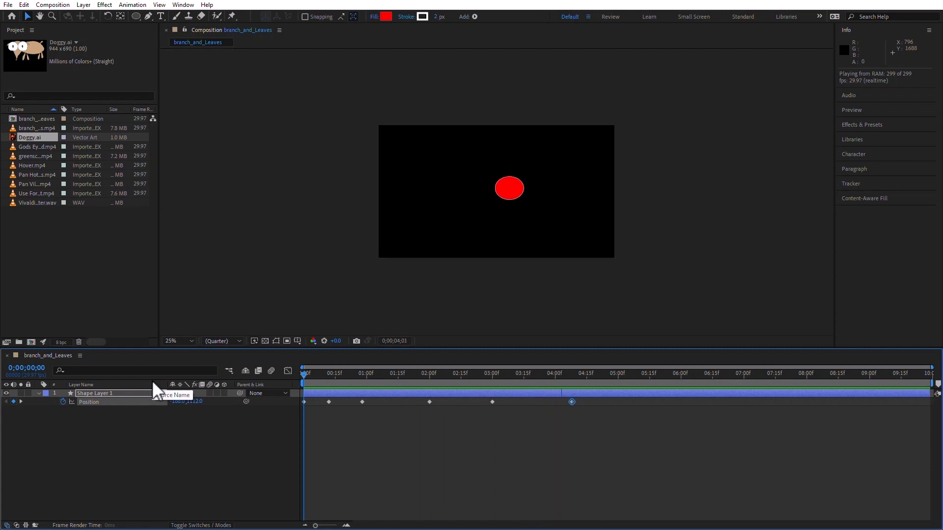
key("space")
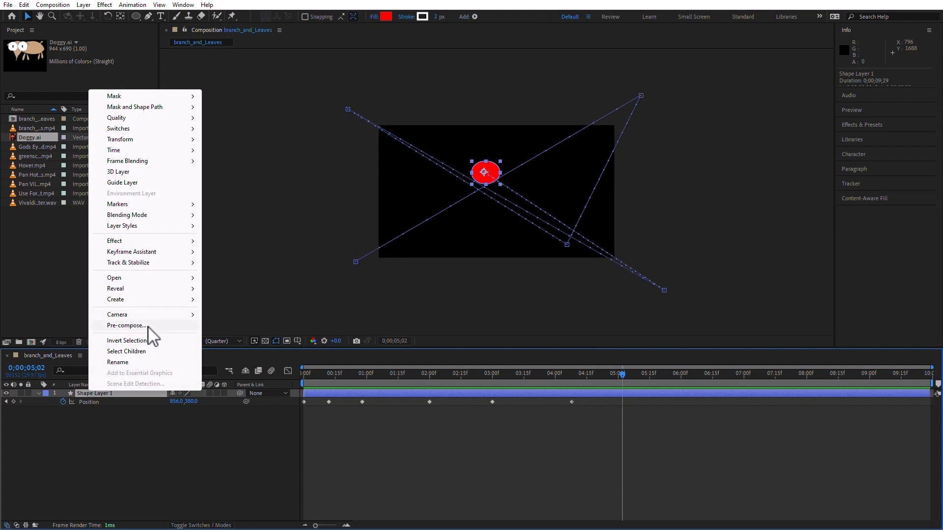
- Pre-compose Shape Layer 1 into a new composition named Precomp, moving all attributes into it
left_click(127, 325)
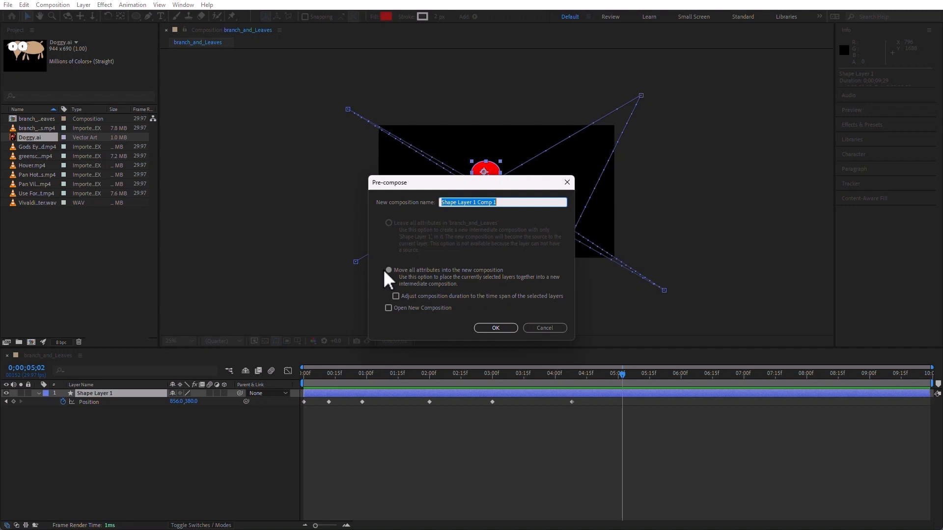
type("Precomp")
key("Return")
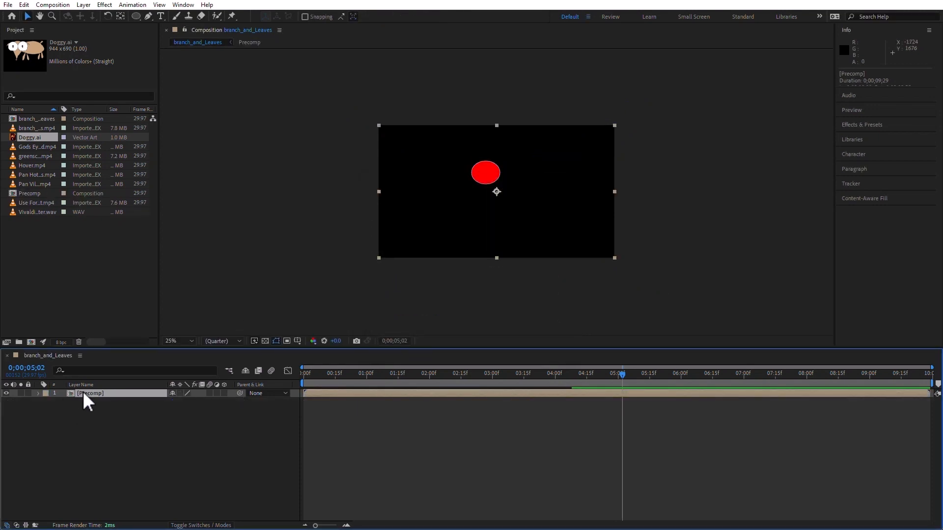
- Scale the Precomp layer to 39% at 0;00;00;10 and preview the animation
left_click(325, 376)
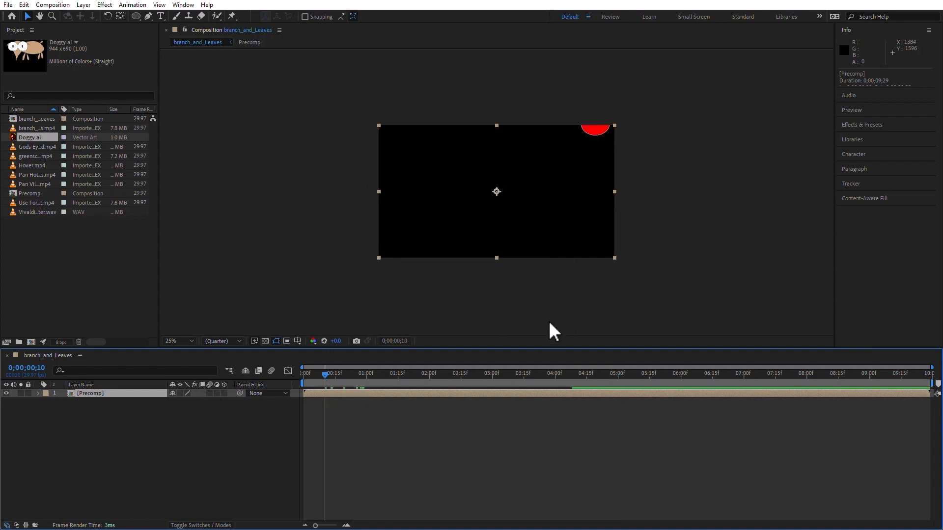
key("s")
left_click_drag(188, 401, 158, 402)
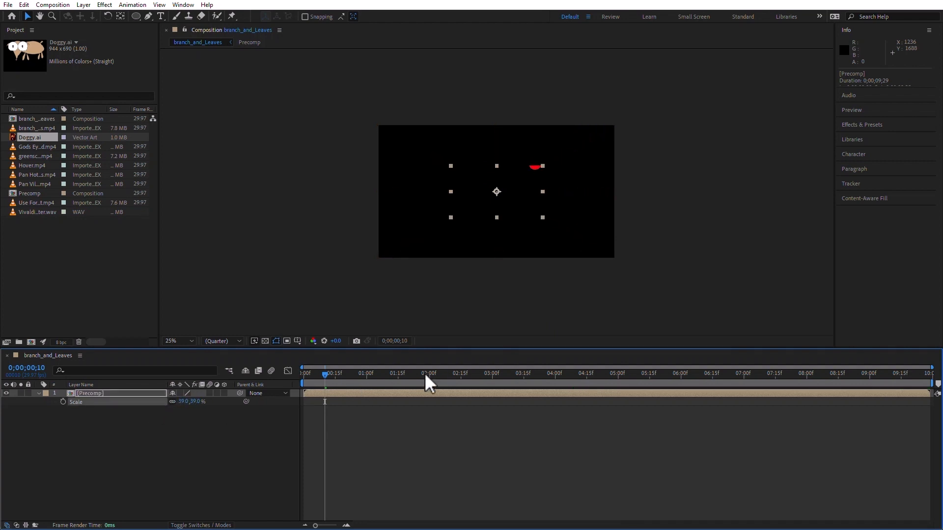
key("space")
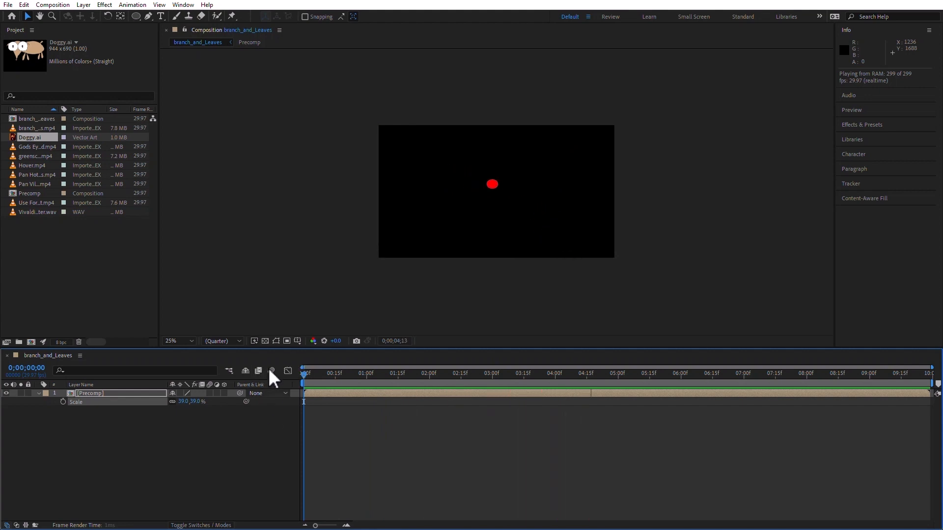
- Collapse the Precomp layer's transformations and scrub to 0;00;03;02 with the transparency grid shown, hiding the grid after inspecting the circle
left_click(265, 341)
left_click_drag(305, 379, 446, 397)
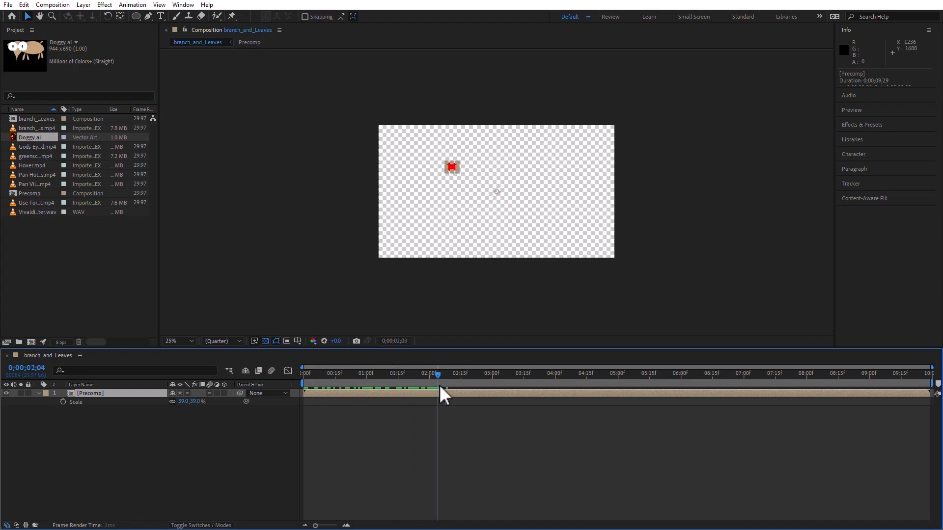
left_click_drag(536, 404, 497, 410)
left_click(198, 473)
left_click(116, 392)
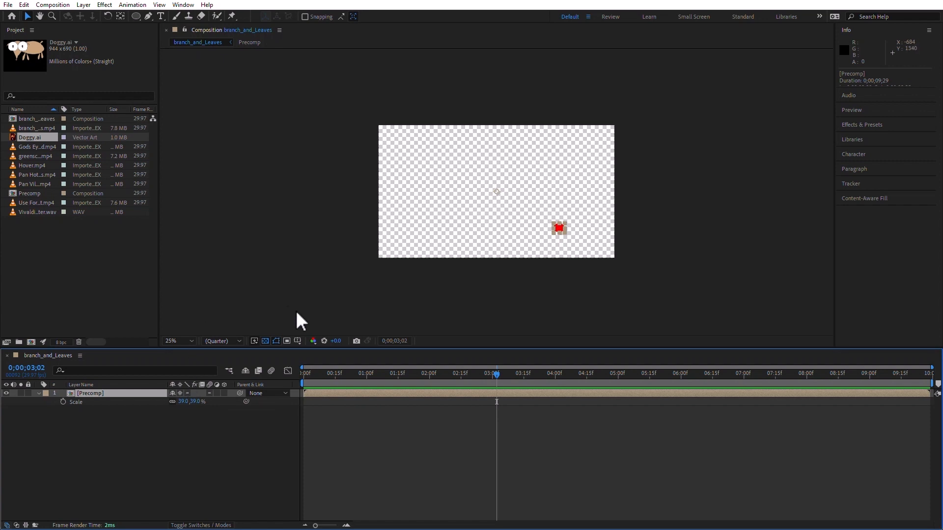
left_click(265, 341)
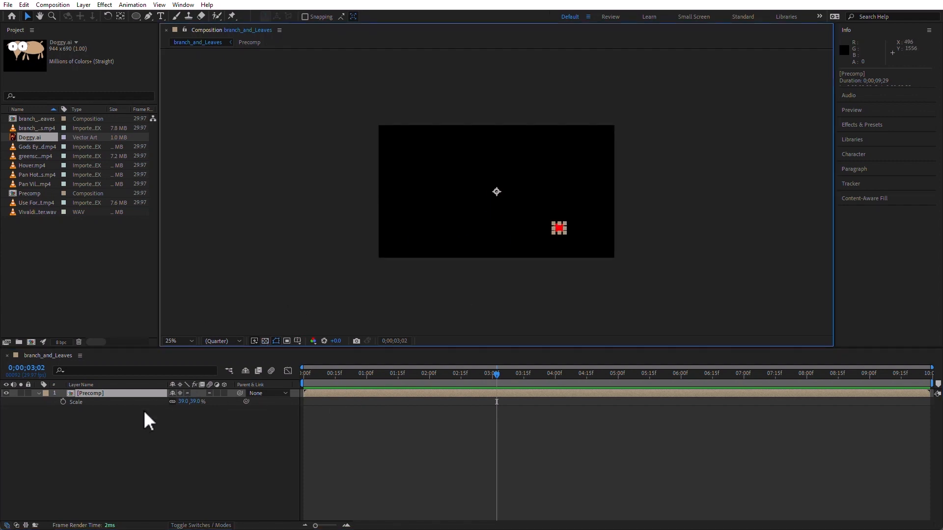
left_click(185, 393)
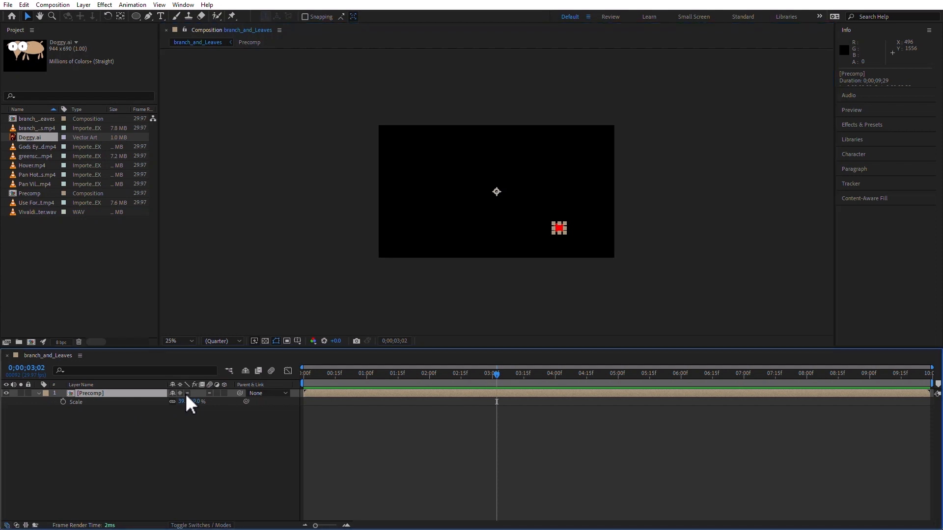
left_click(182, 427)
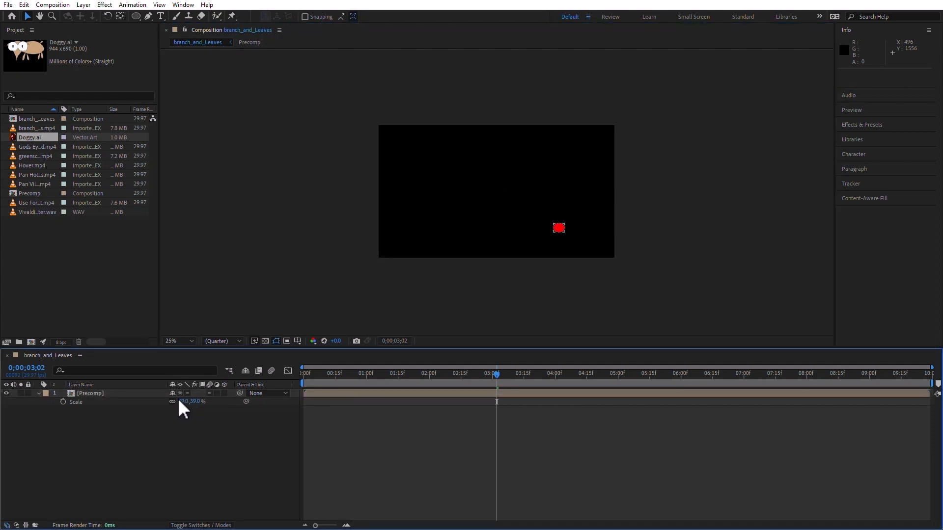
- Replace the Precomp layer in branch_and_Leaves with the Hover.mp4 footage, starting at the beginning of the timeline
left_click(100, 391)
key("Delete")
left_click_drag(11, 164, 305, 380)
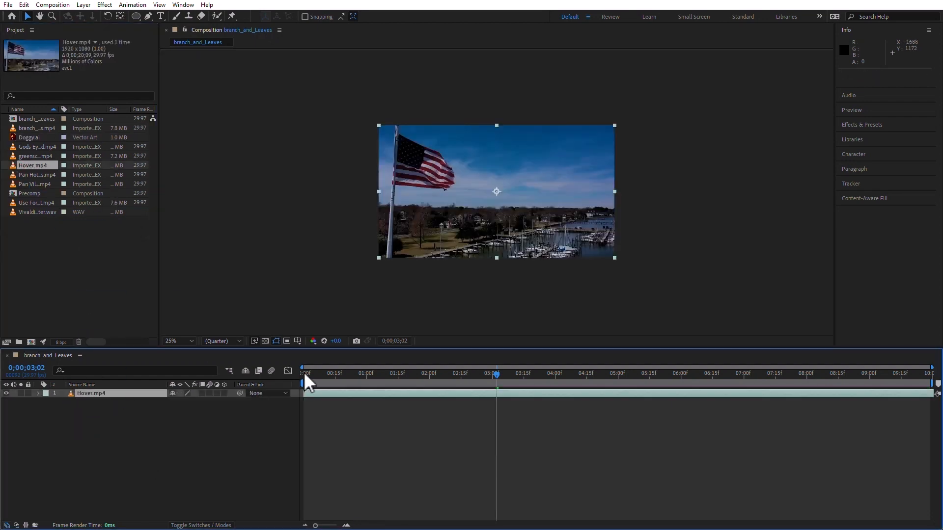
- Switch the Hover.mp4 layer to Draft quality and look over the available layer quality options
left_click(187, 393)
left_click(187, 393)
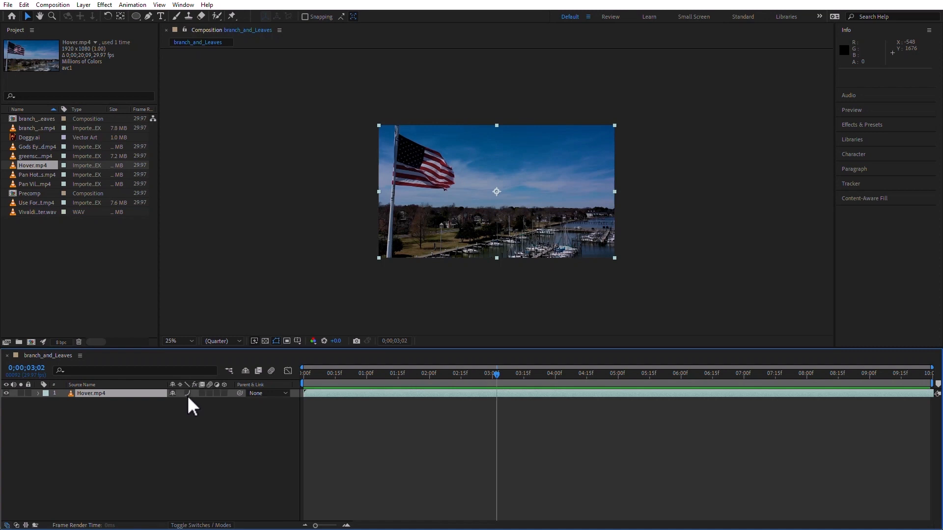
left_click(83, 4)
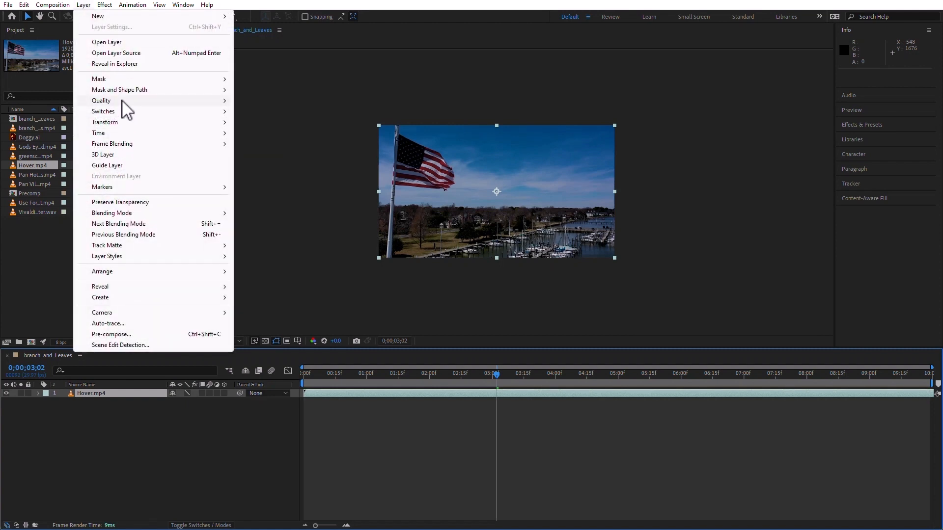
mouse_move(121, 100)
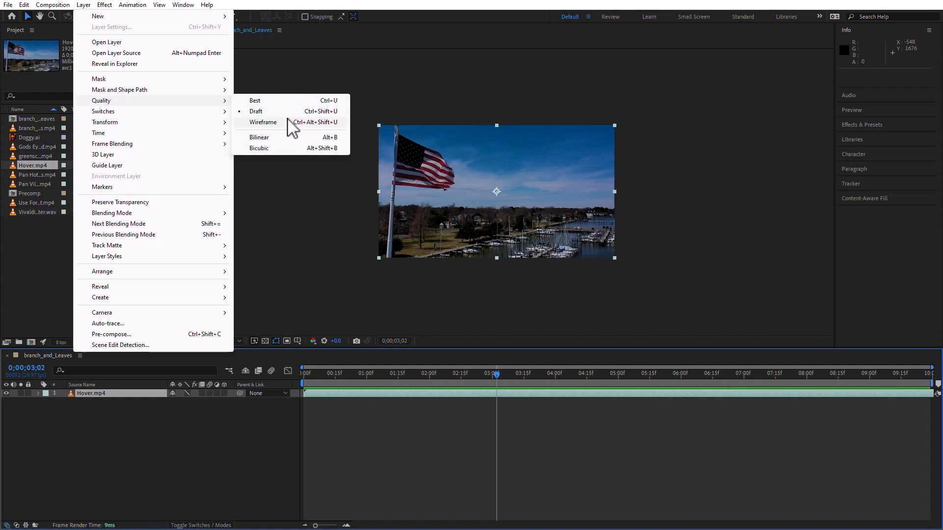
left_click(213, 450)
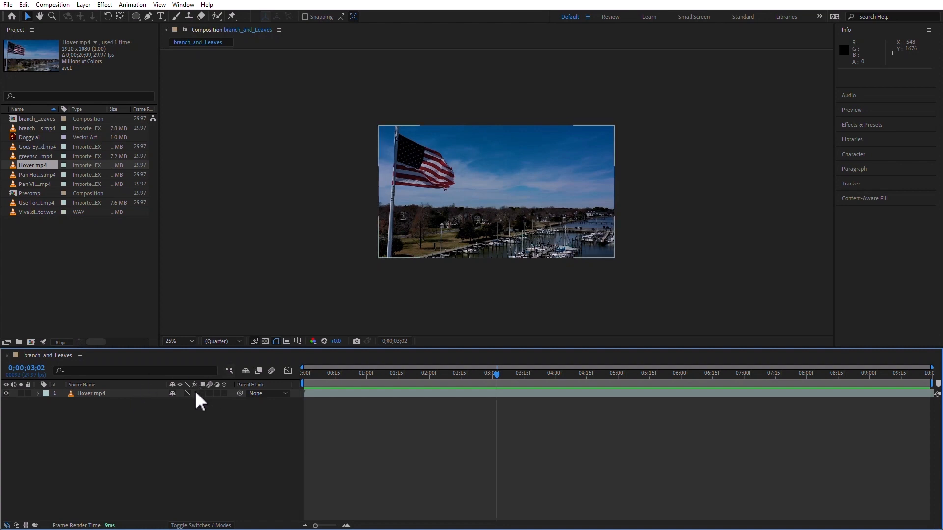
- Apply the Channel Combiner effect to the Hover.mp4 layer
left_click(152, 394)
left_click(92, 4)
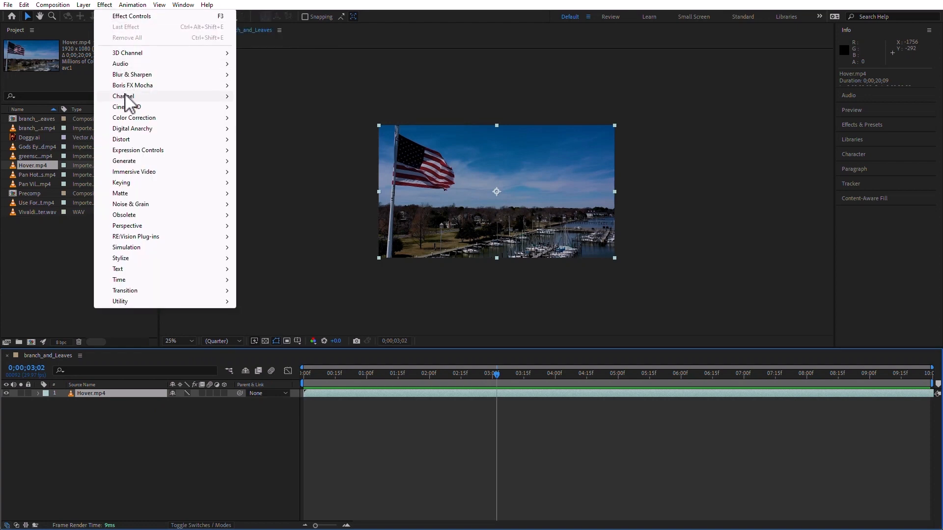
left_click(276, 139)
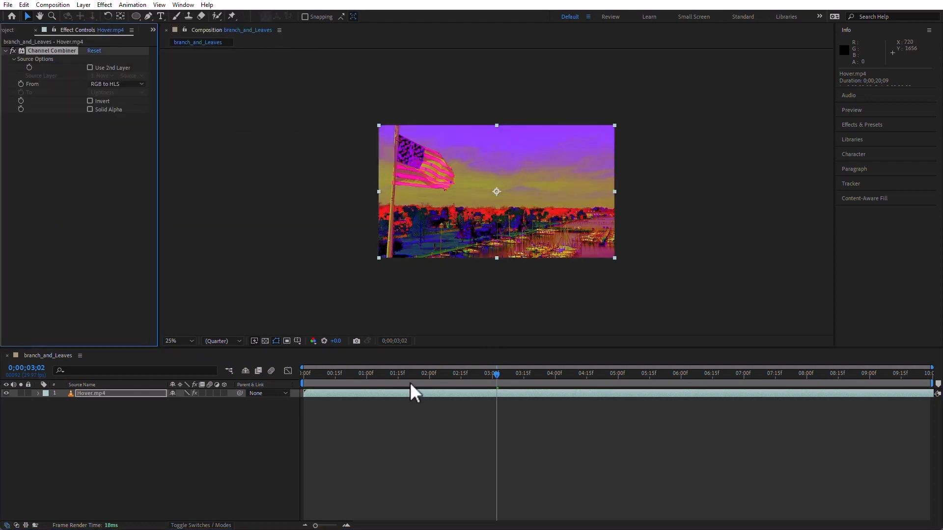
- Toggle the Hover.mp4 layer's effects off and on to compare the footage, leaving the effects enabled
left_click(195, 393)
left_click(195, 393)
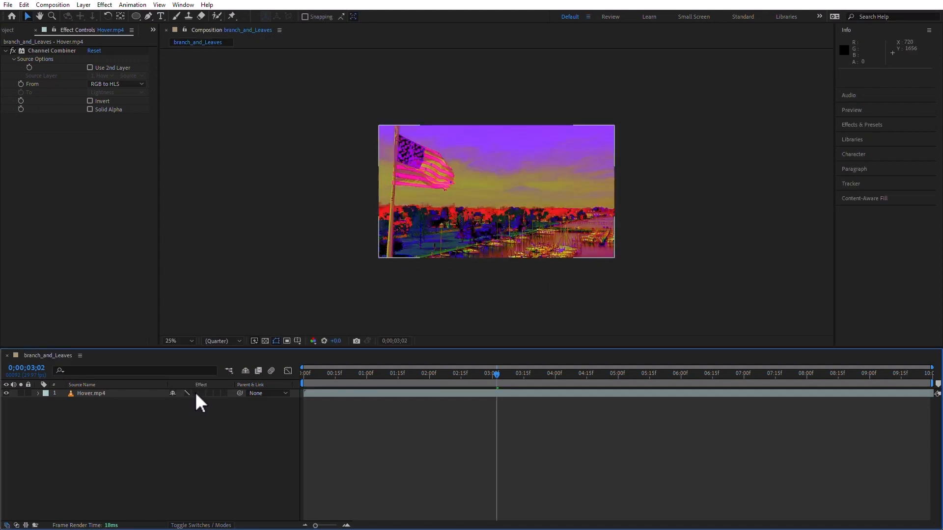
left_click(196, 393)
left_click(12, 51)
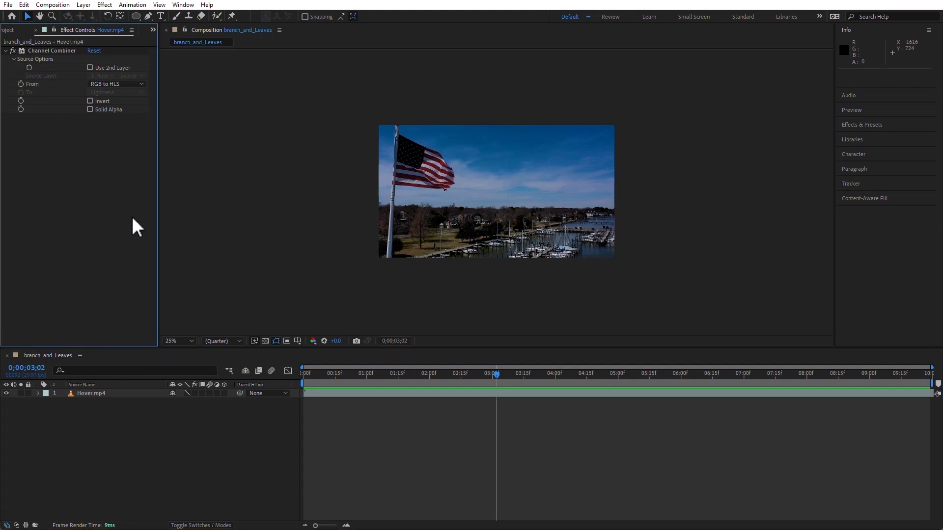
left_click(185, 394)
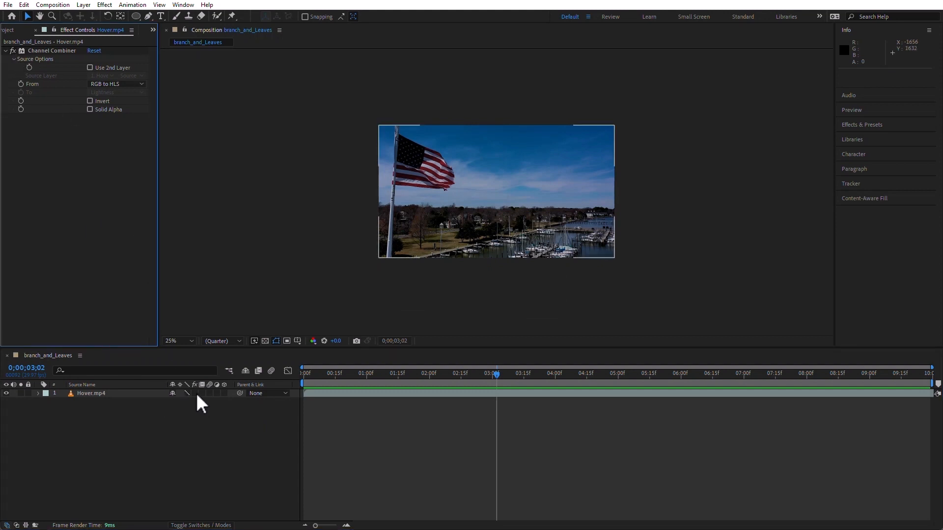
left_click(196, 393)
left_click(196, 393)
left_click(196, 393)
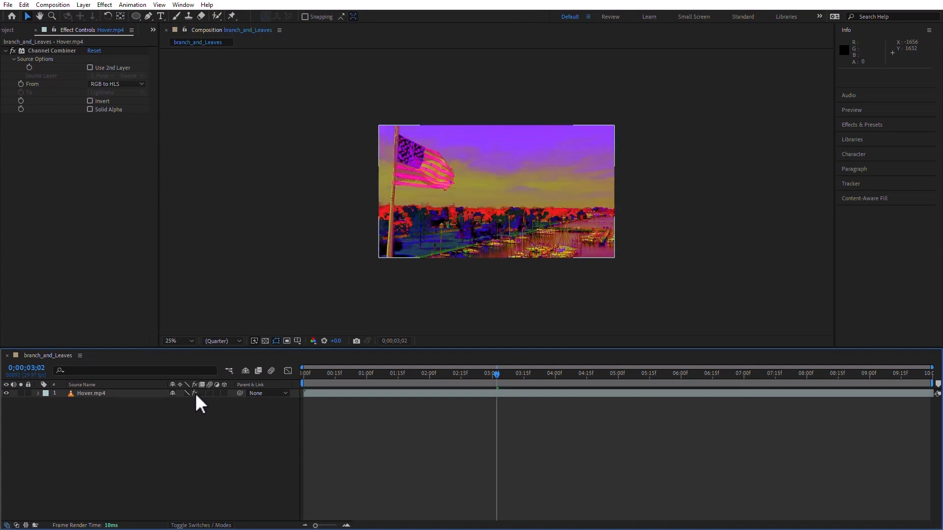
- Enable frame blending for the Hover.mp4 layer and the composition
left_click(200, 444)
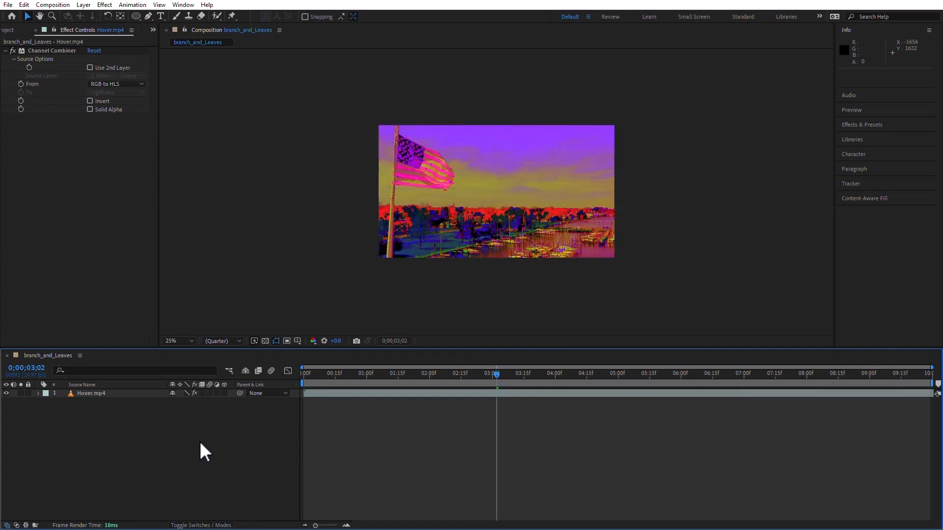
left_click(204, 395)
left_click(202, 392)
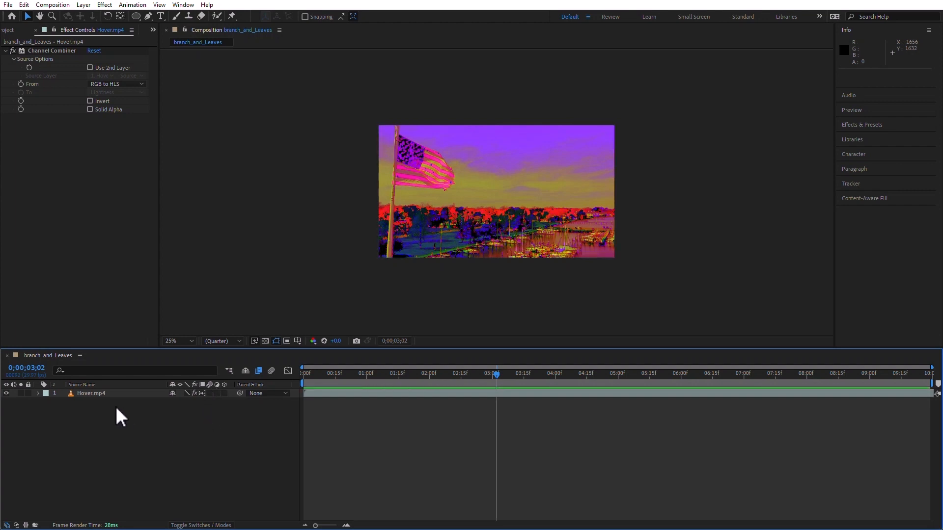
- Delete the Hover.mp4 layer and open the Precomp composition from the project assets
left_click(110, 391)
key("Delete")
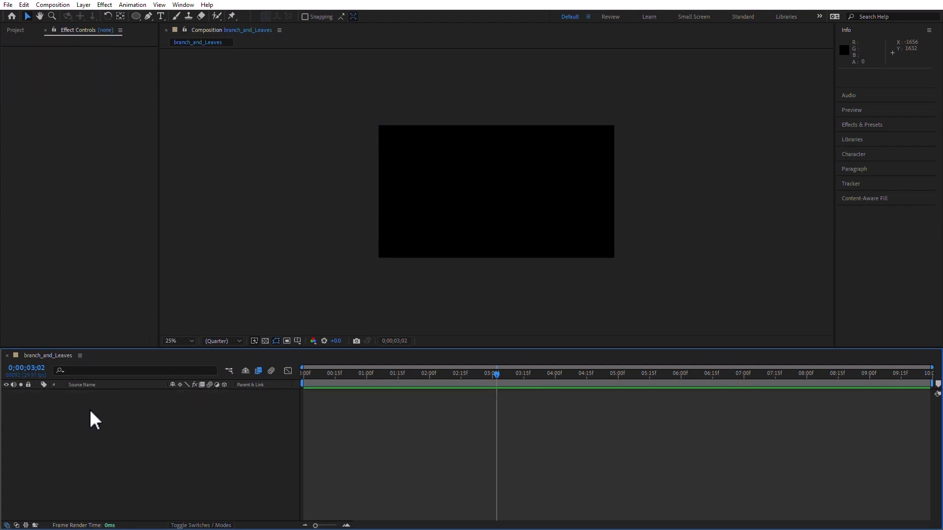
left_click(16, 33)
left_click(38, 268)
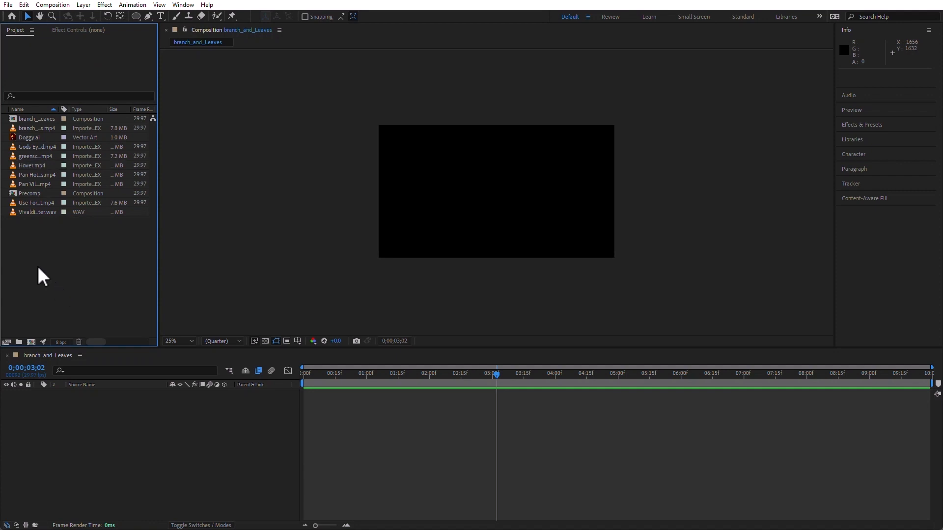
double_click(16, 193)
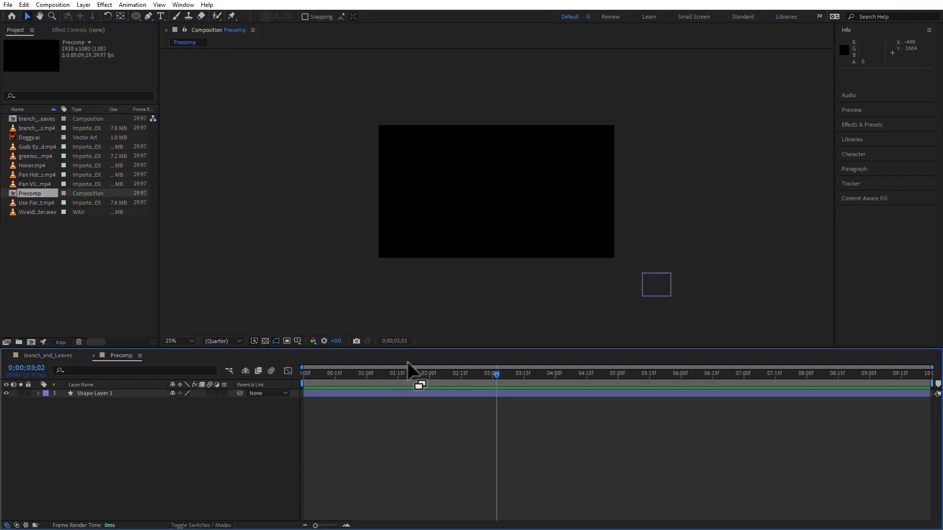
- Enable motion blur for Shape Layer 1 at 0;00;01;14 and toggle it off and on to compare the circle at 100% zoom
left_click_drag(364, 385, 396, 384)
left_click(210, 394)
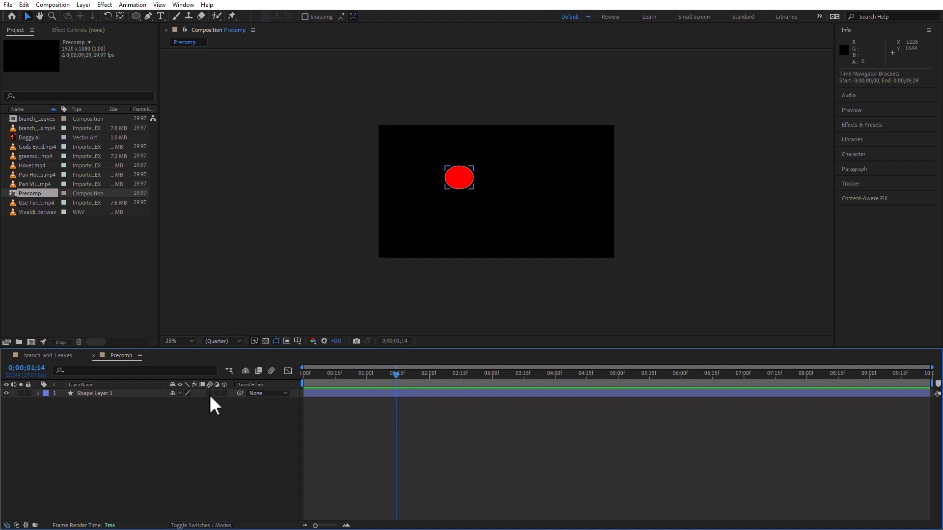
left_click(210, 394)
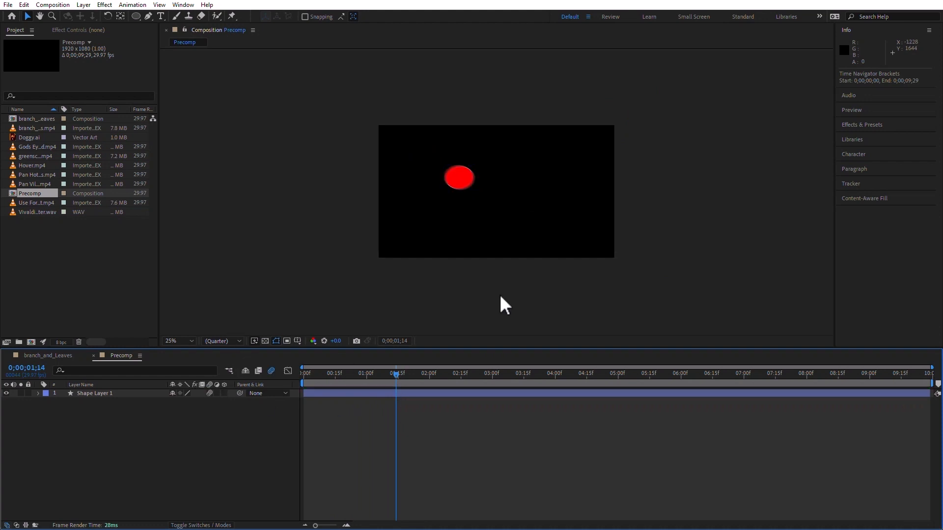
key("slash")
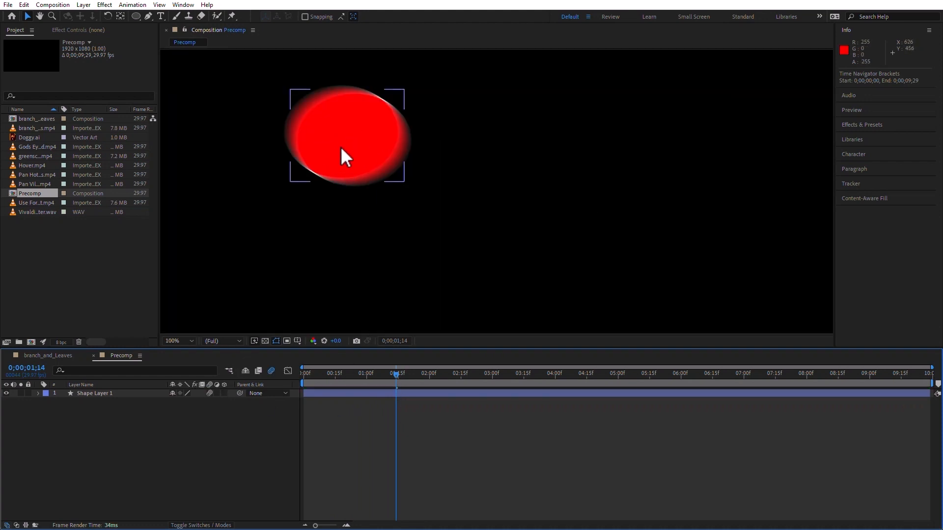
left_click(210, 393)
left_click(209, 393)
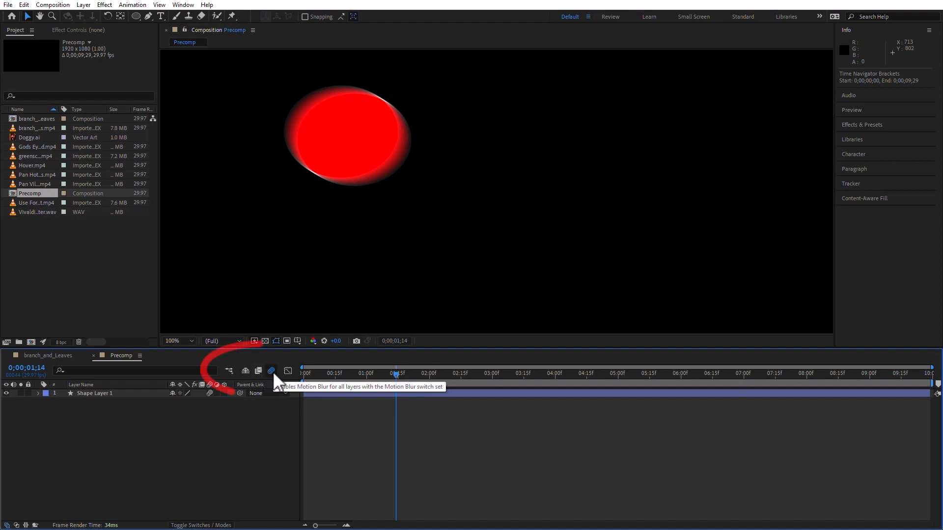
- Make Shape Layer 1 a 3D layer and show the whole frame at 25% magnification
left_click(224, 393)
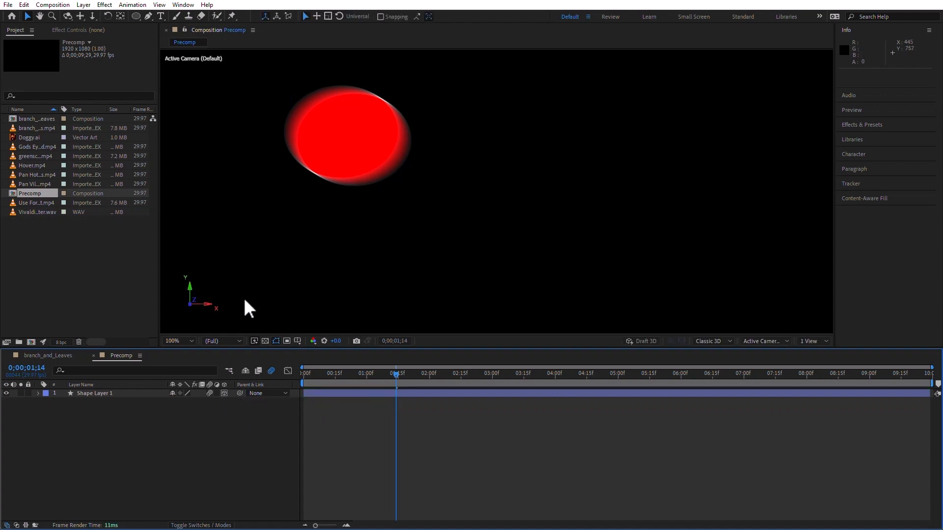
key("comma")
key("comma")
key("comma")
key("comma")
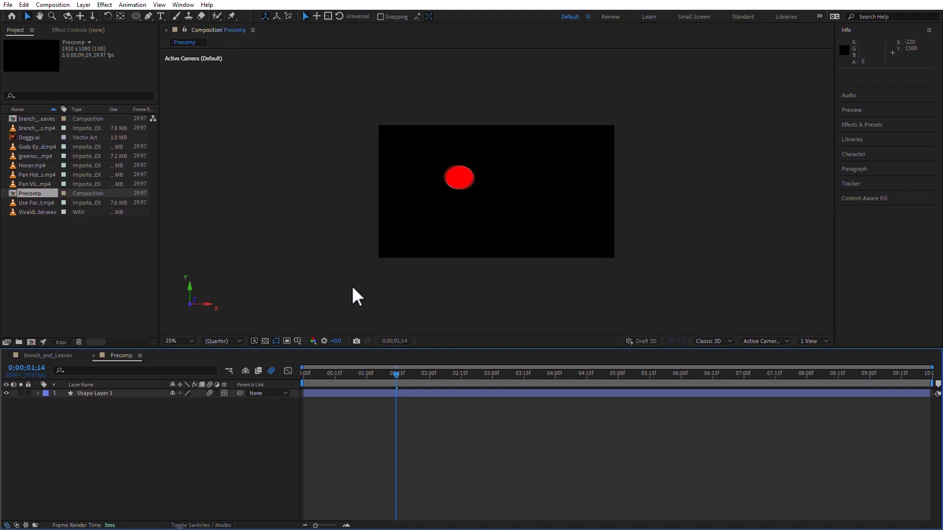
- Set Shape Layer 1's Y Rotation to -24° and convert the layer back to 2D
left_click(80, 393)
key("t")
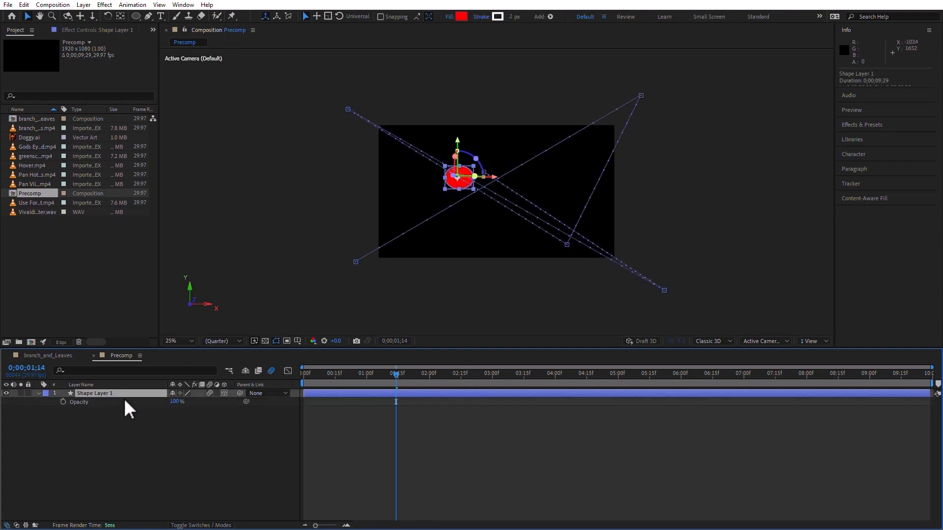
key("r")
left_click_drag(189, 418, 167, 416)
left_click(301, 510)
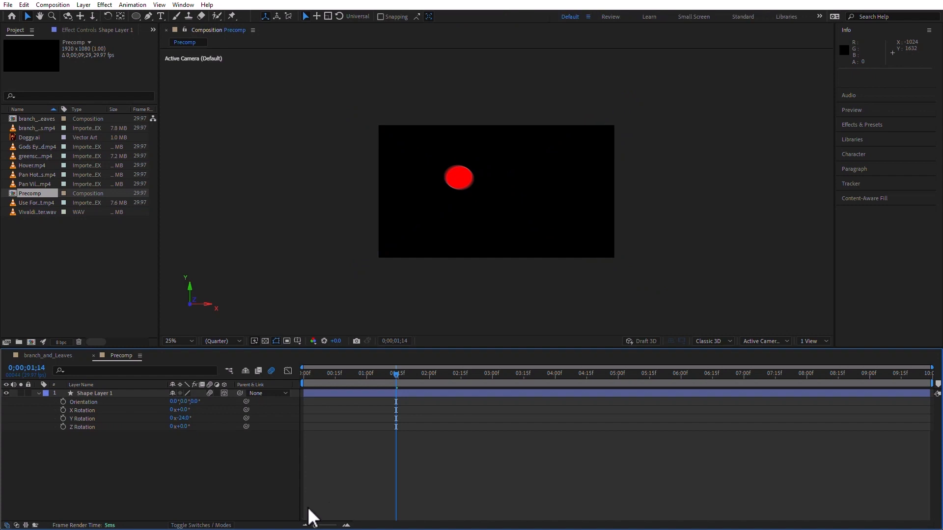
left_click(224, 393)
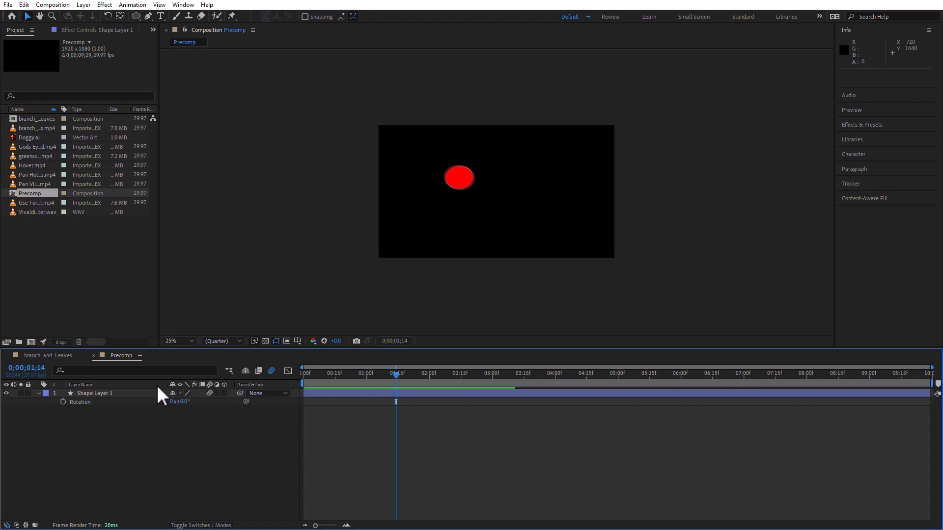
- Examine the list of columns available in the Precomp timeline
right_click(251, 386)
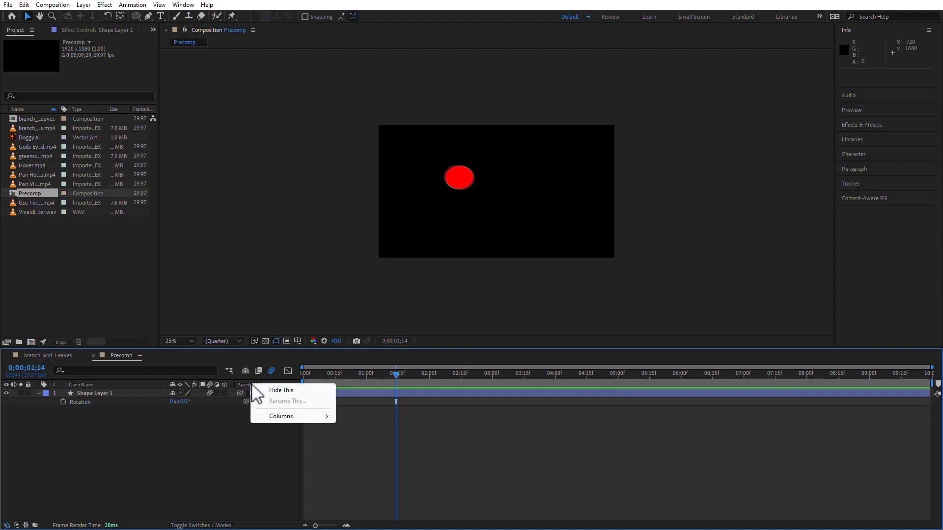
mouse_move(308, 417)
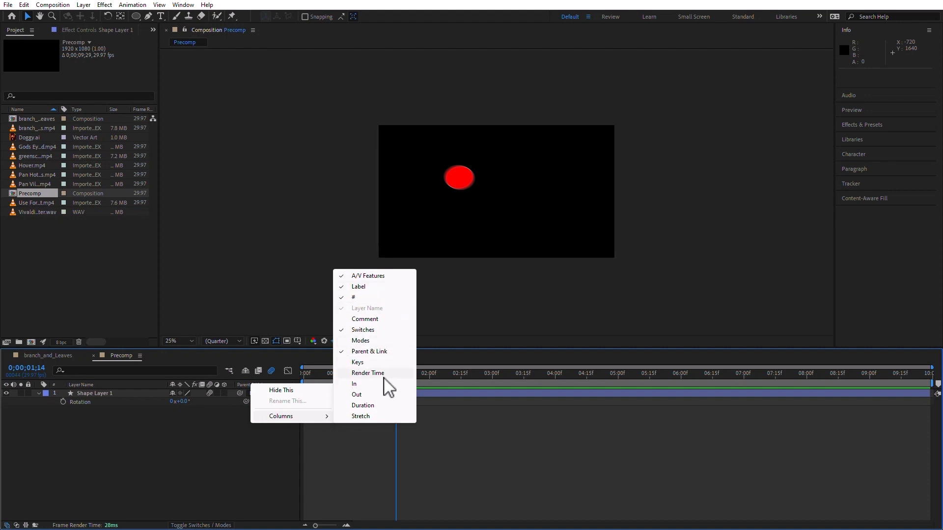
left_click(185, 463)
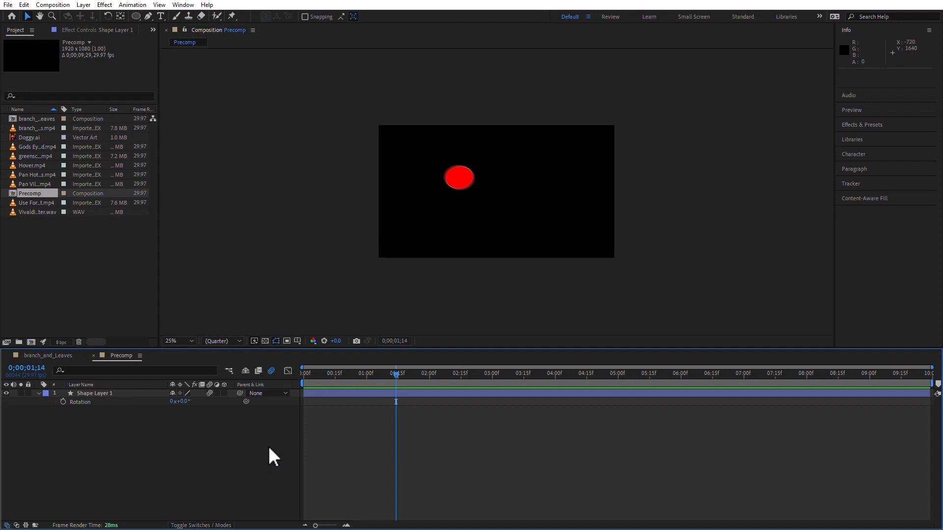
- Set the current time to 0;00;00;17 and zoom the timeline in and out around it, ending on the full duration
left_click(340, 374)
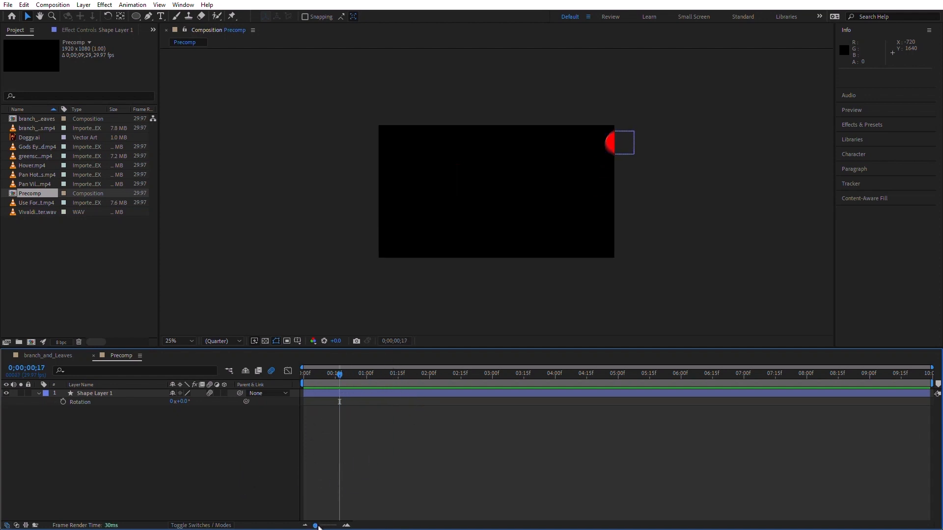
mouse_move(315, 526)
left_mouse_down()
mouse_move(338, 527)
mouse_move(304, 527)
left_mouse_up()
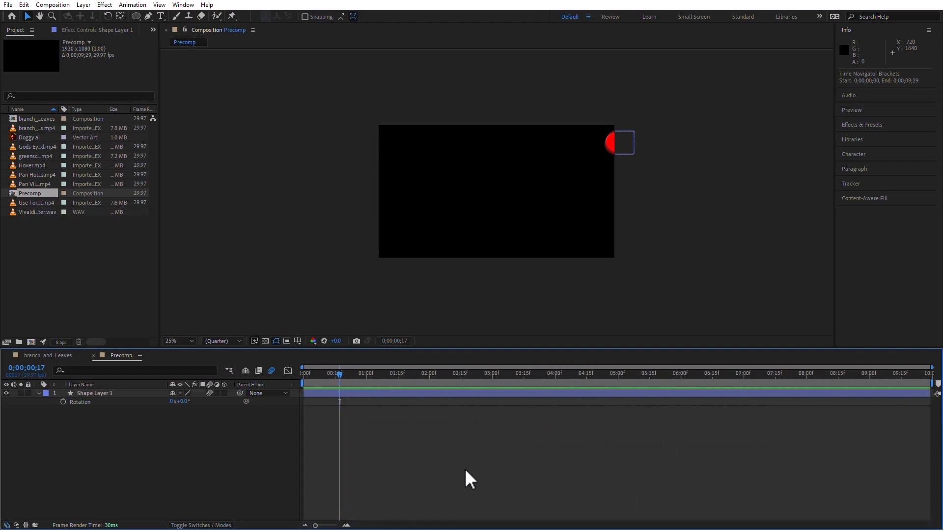
key("equal")
key("equal")
key("equal")
key("equal")
key("equal")
key("equal")
key("minus")
key("minus")
key("minus")
key("minus")
key("minus")
key("equal")
key("equal")
key("equal")
key("equal")
key("minus")
key("minus")
key("minus")
key("minus")
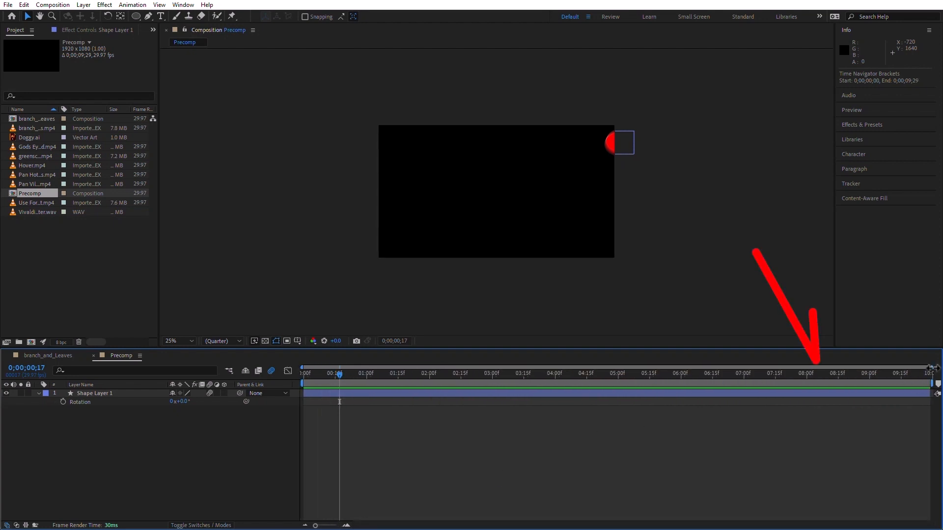
- Narrow the visible time range with the Time Navigator brackets and restore it to the whole composition
mouse_move(930, 368)
left_mouse_down()
mouse_move(452, 372)
mouse_move(825, 369)
left_mouse_up()
left_click_drag(755, 392, 630, 362)
left_click_drag(648, 529, 414, 526)
left_click_drag(332, 525, 315, 525)
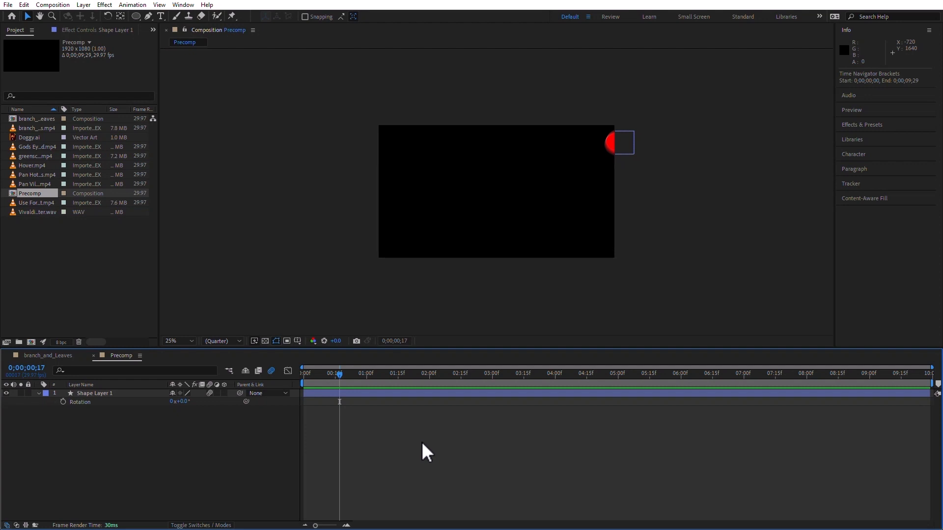
- Zoom the timeline in by several increments at 0;00;00;17 and back out to the full duration
left_click(349, 525)
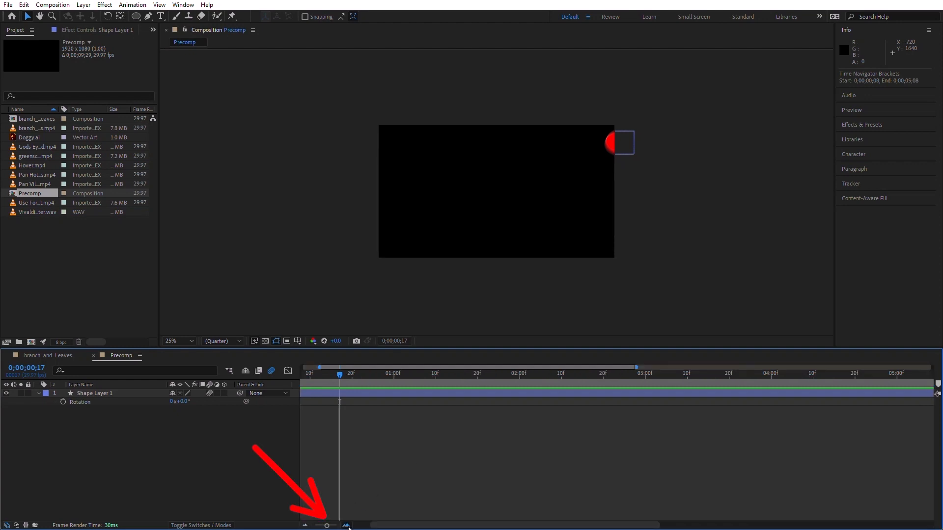
left_click(349, 525)
left_click(348, 525)
left_click(348, 526)
left_click(305, 526)
left_click(305, 526)
left_click(305, 526)
left_click(305, 526)
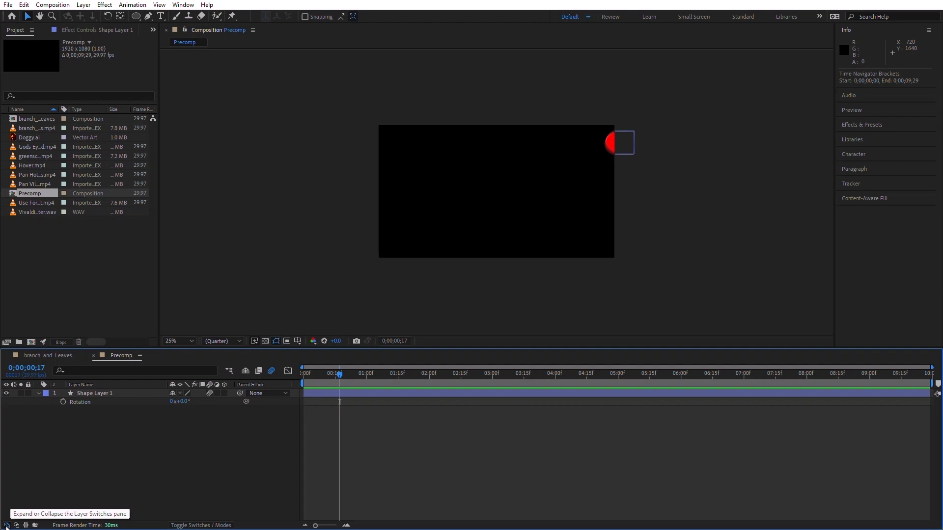
- Toggle the Layer Switches pane off and on, then bring the hidden Switches column back through the list of timeline columns
left_click(6, 526)
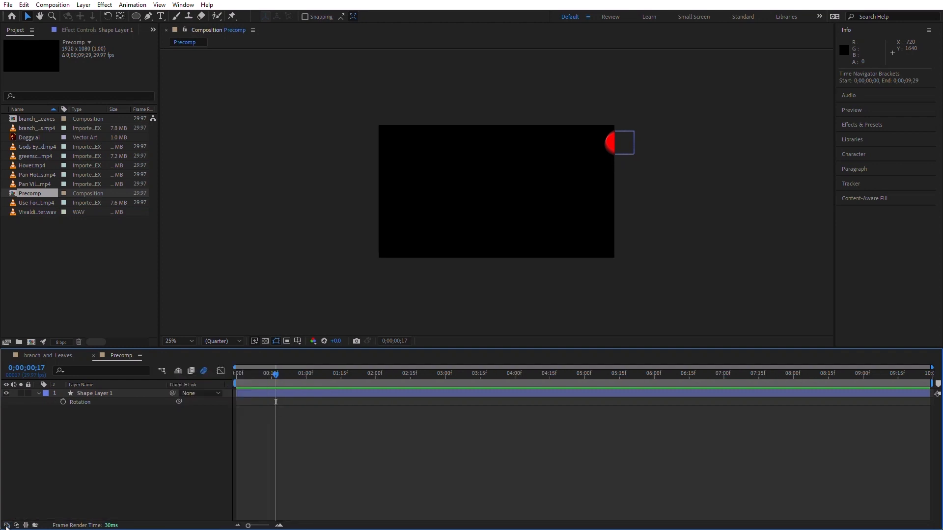
left_click(6, 526)
left_click(7, 526)
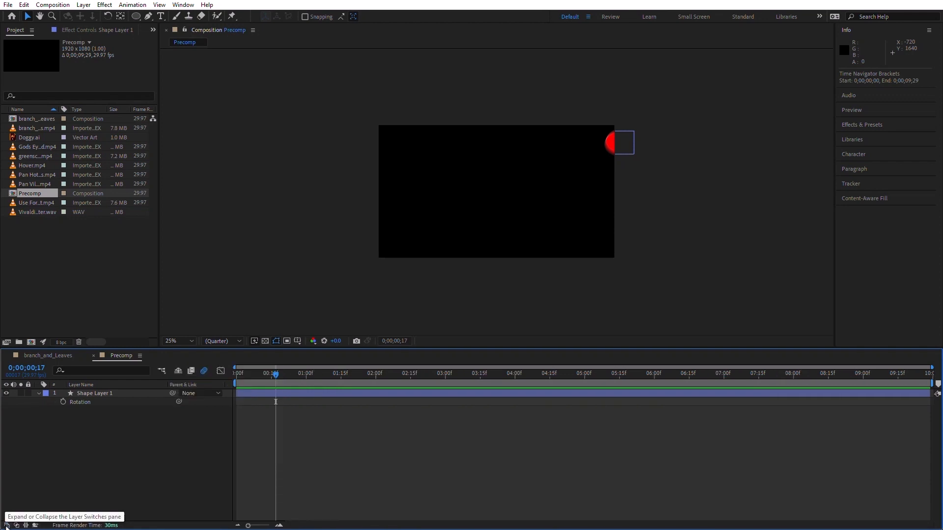
left_click(6, 525)
left_click(7, 526)
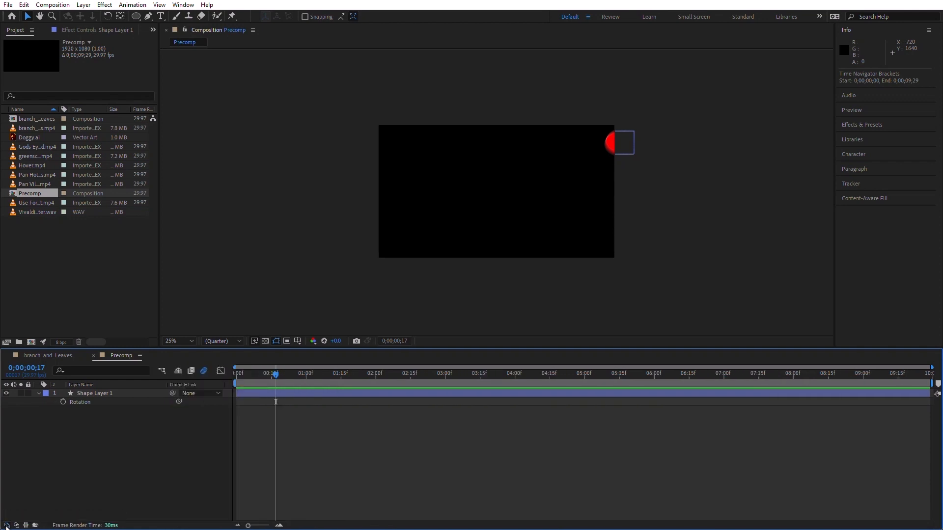
left_click(7, 526)
left_click(6, 525)
right_click(189, 385)
mouse_move(229, 415)
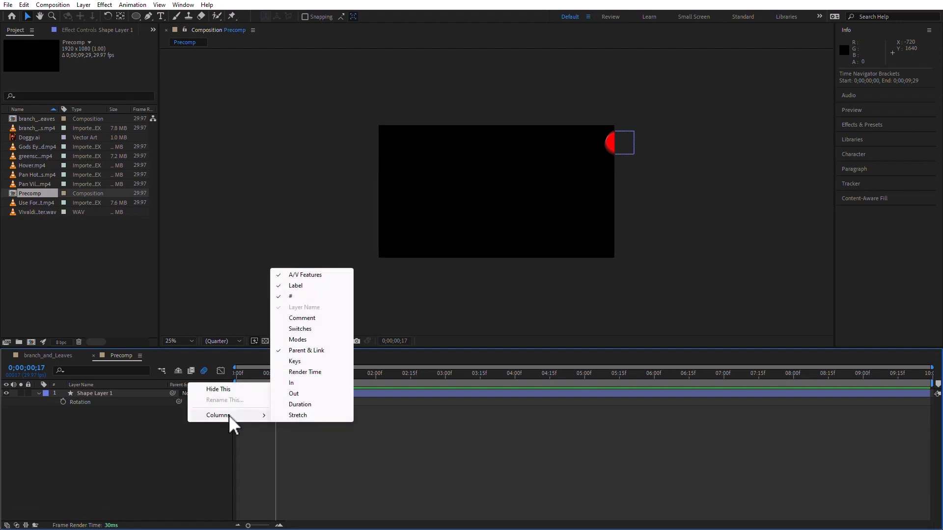
left_click(327, 329)
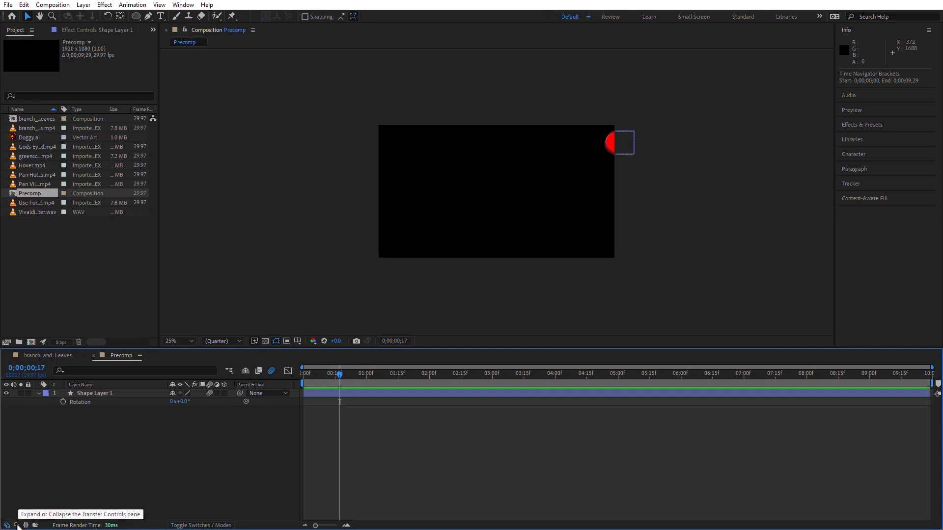
- Expand and collapse the Transfer Controls pane, and alternate between the Switches and Modes columns, ending on Switches
left_click(16, 525)
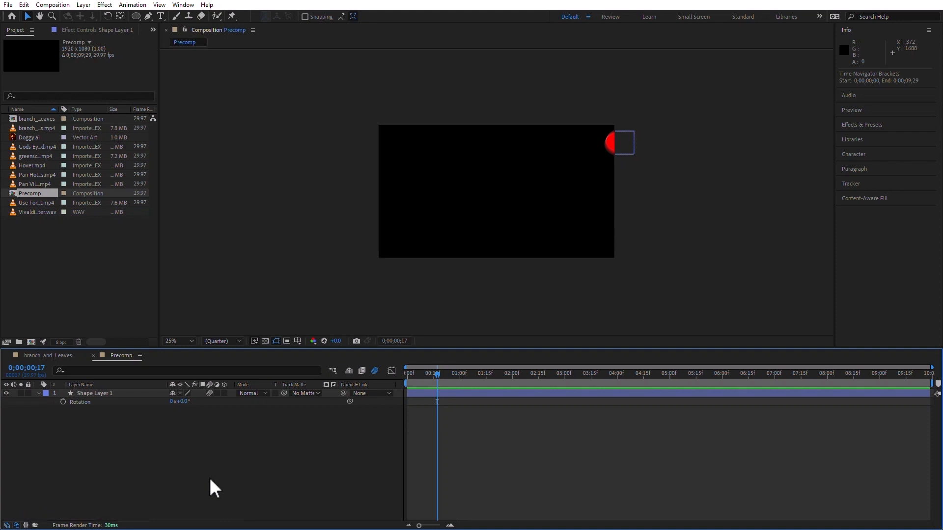
left_click(16, 525)
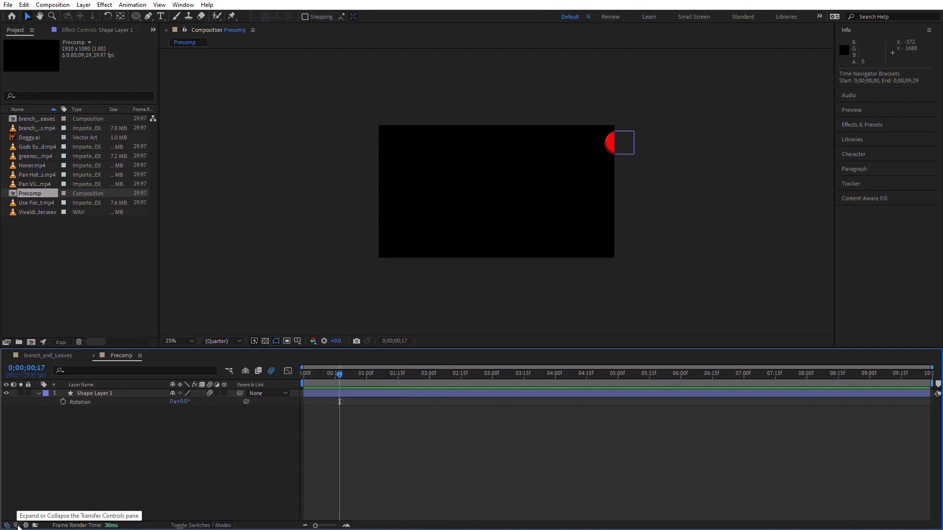
left_click(204, 526)
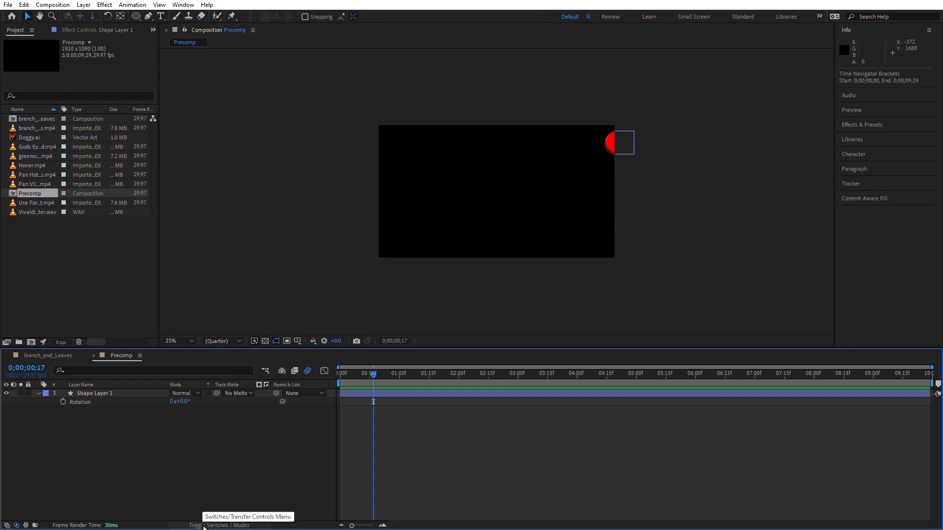
left_click(204, 526)
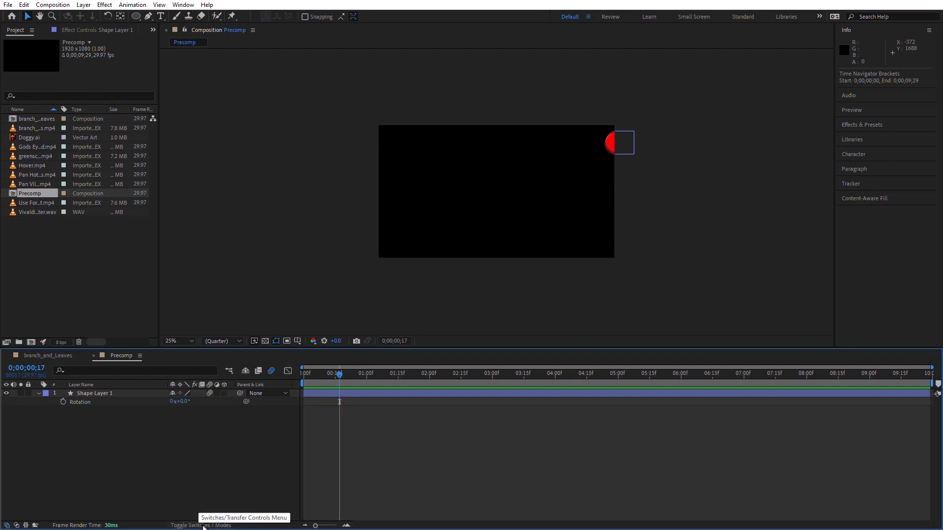
left_click(203, 525)
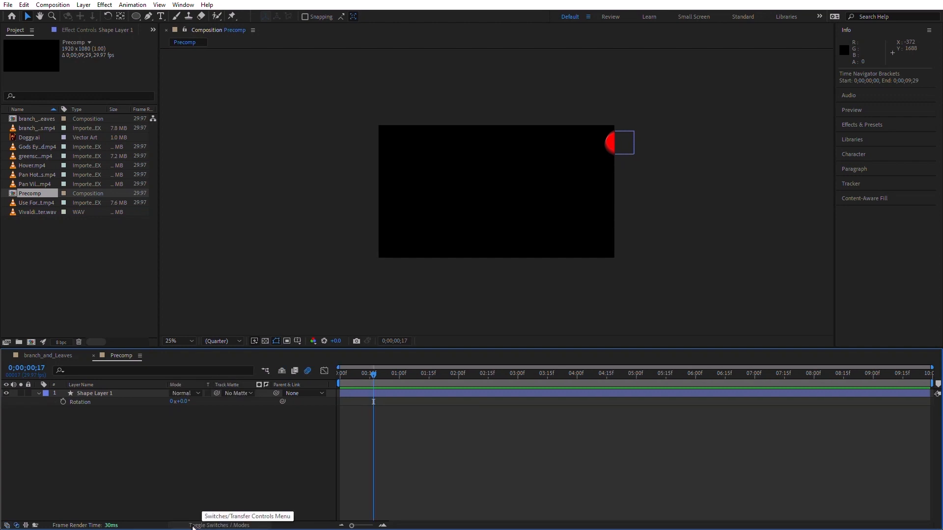
left_click(204, 526)
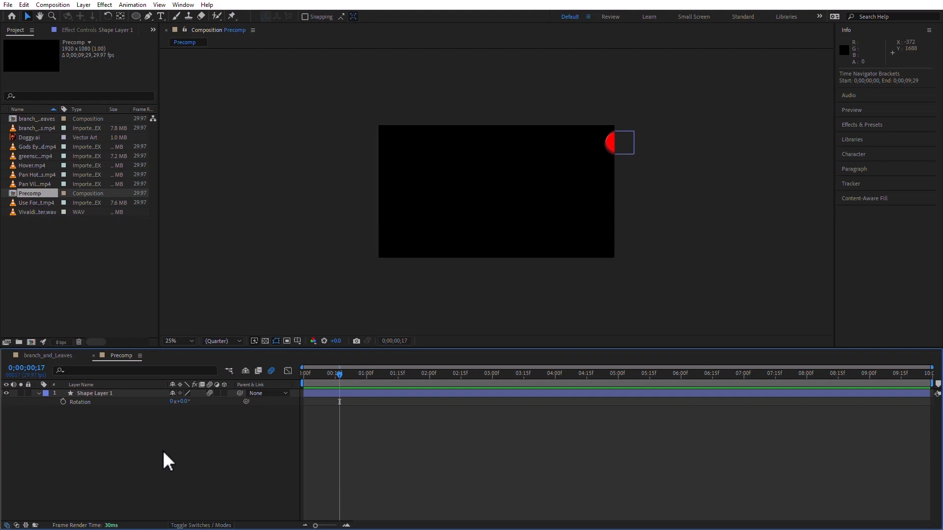
left_click(211, 526)
left_click(211, 526)
left_click(211, 526)
left_click(212, 526)
left_click(213, 526)
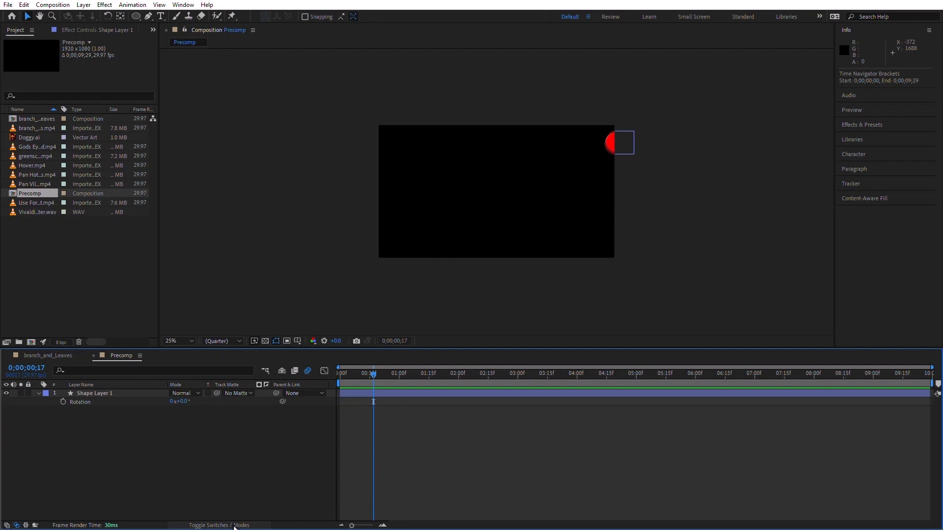
left_click(179, 525)
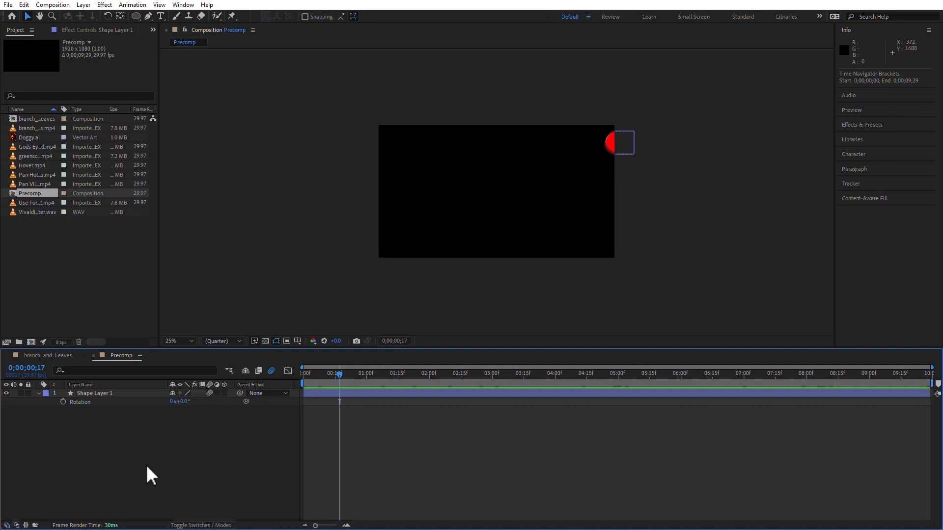
- Toggle the timeline's In, Out, Duration and Stretch columns, leaving them shown
left_click(27, 525)
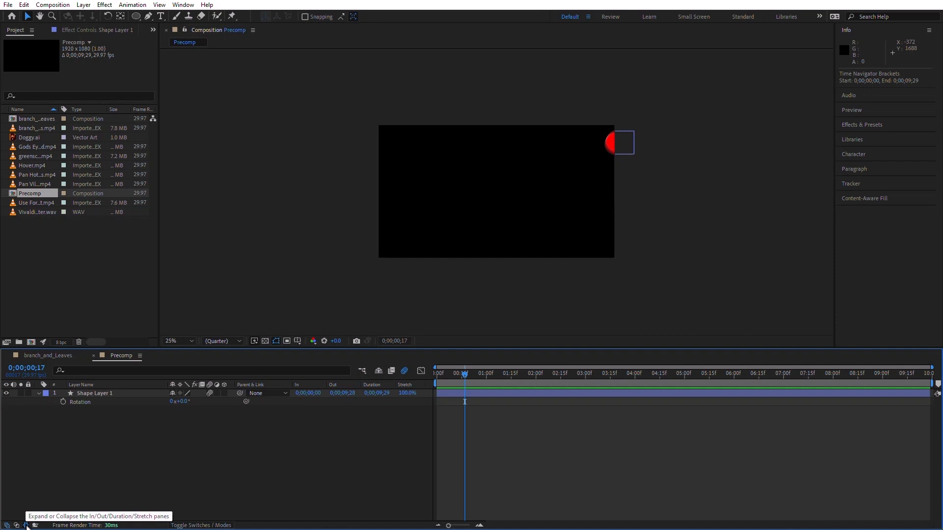
left_click(26, 526)
left_click(27, 526)
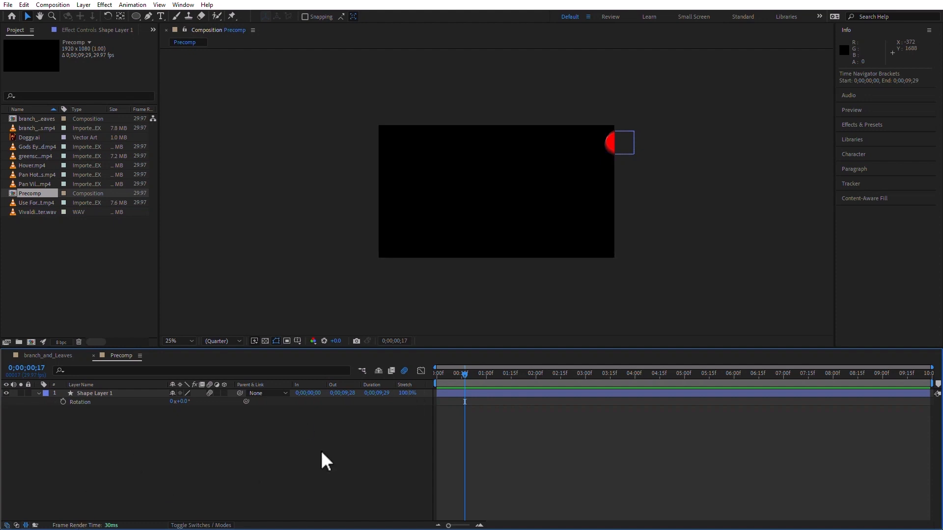
- Toggle the Render Time column on and off, and hide it together with the In, Out, Duration and Stretch columns
left_click(35, 525)
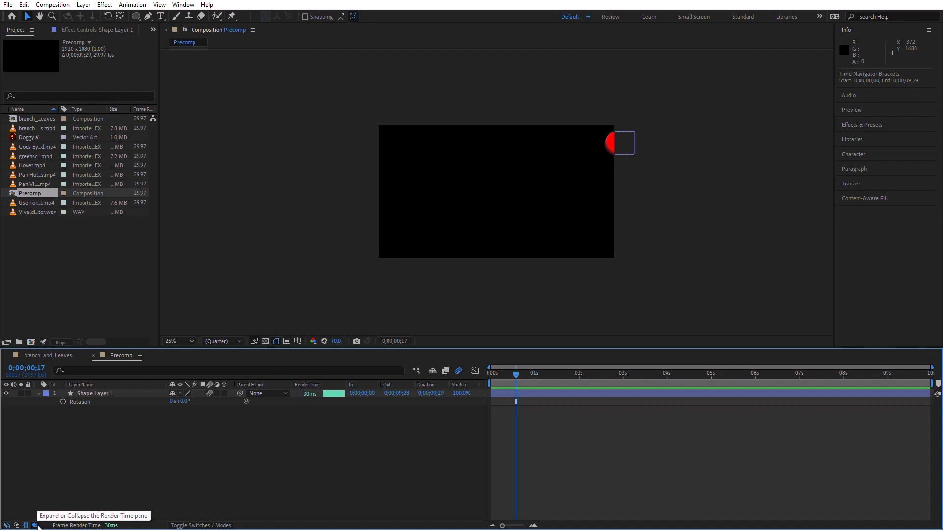
left_click(36, 525)
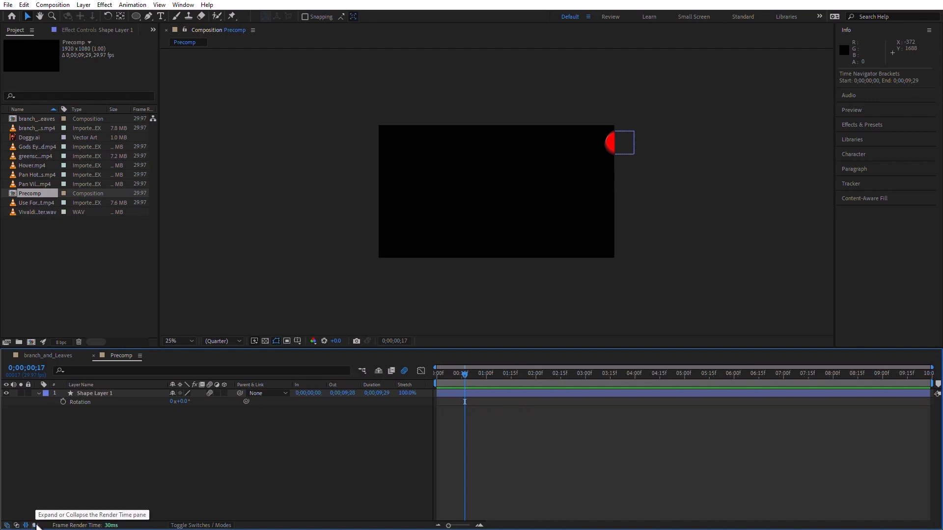
left_click(35, 525)
left_click(35, 525)
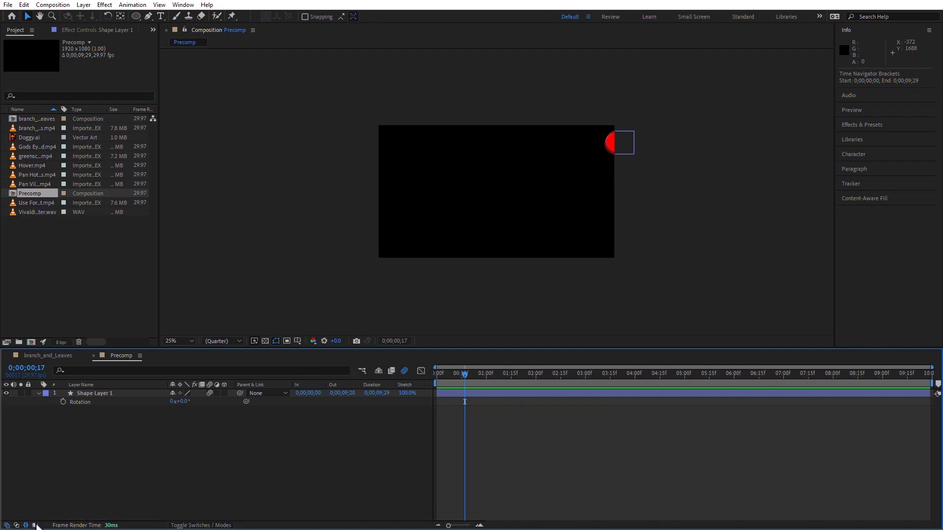
left_click(35, 525)
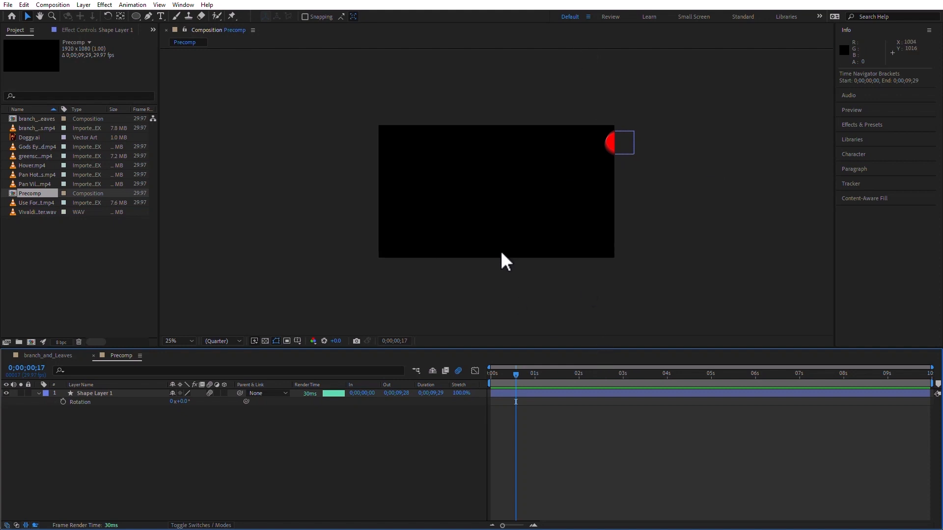
left_click(35, 525)
left_click(25, 526)
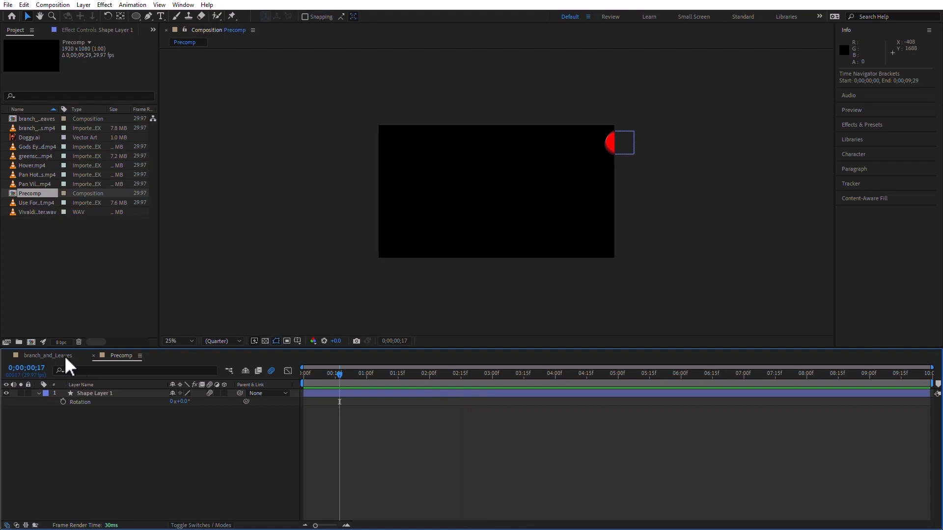
- Filter the Precomp timeline by the preset "Position, Rotation, Scale", review the preset search terms and clear the filter
left_click(74, 369)
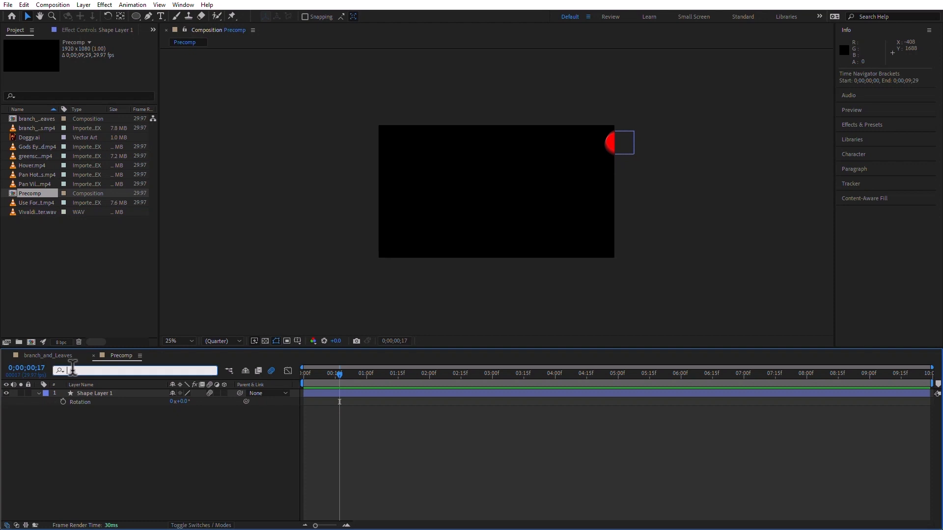
left_click(61, 372)
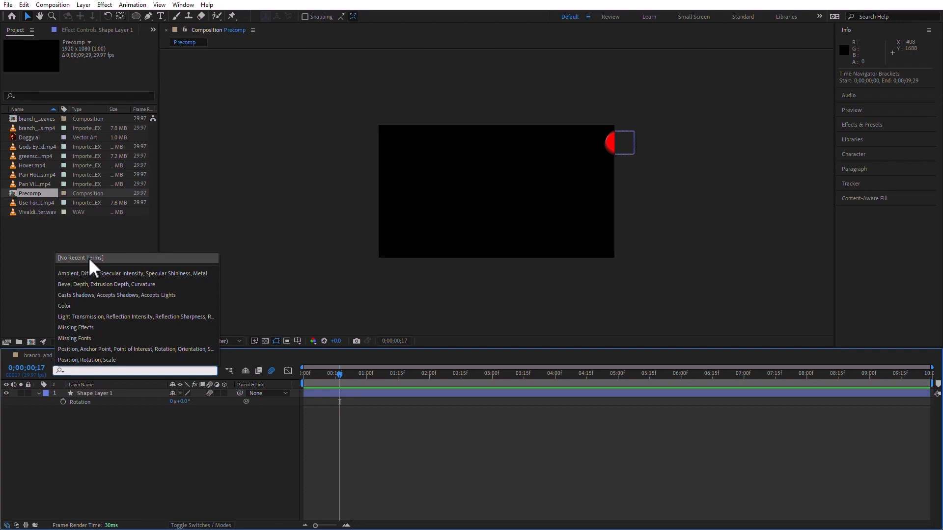
left_click(123, 358)
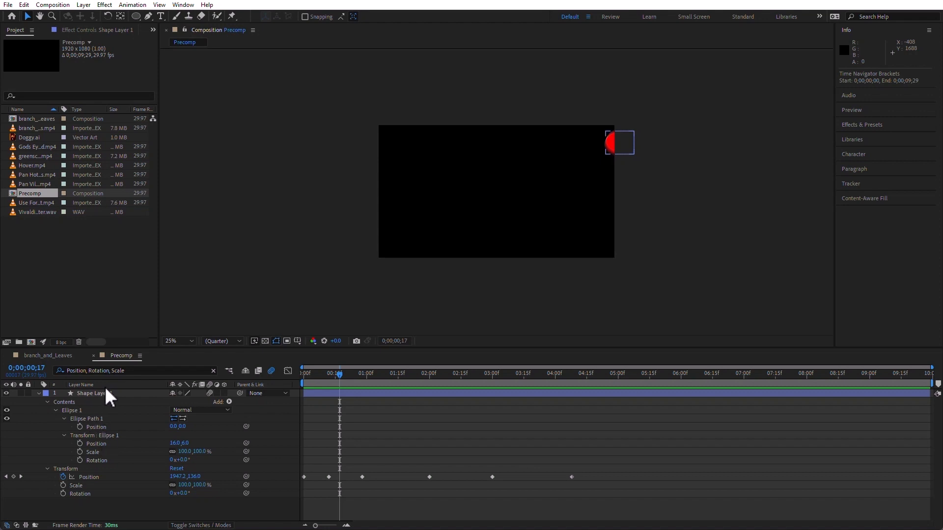
left_click(62, 371)
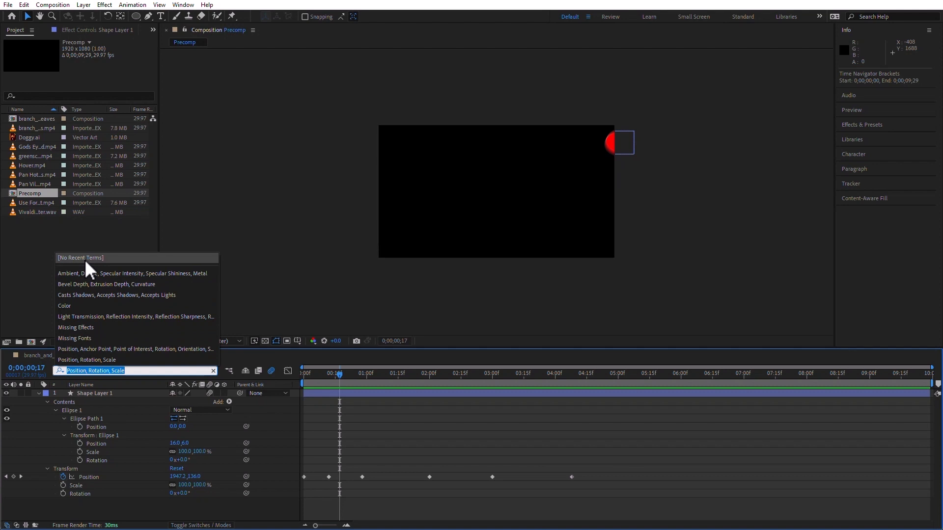
left_click(136, 512)
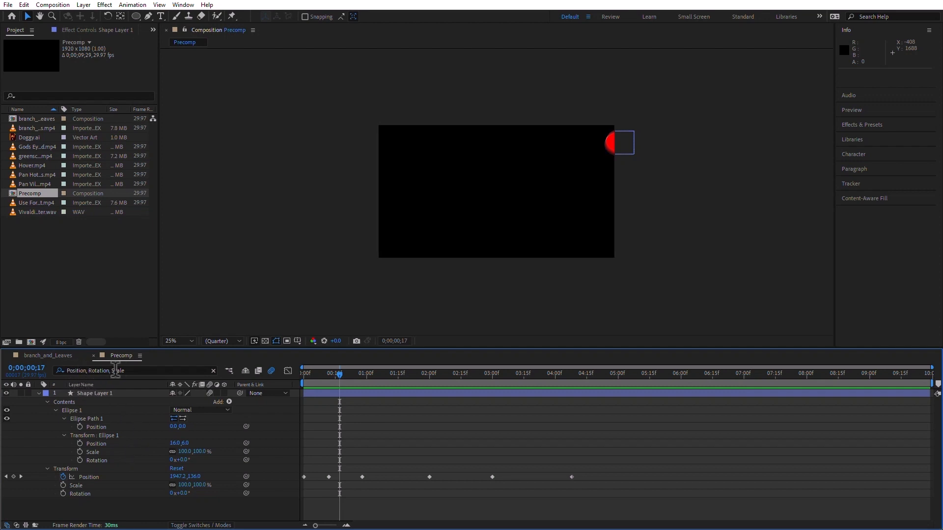
left_click(213, 371)
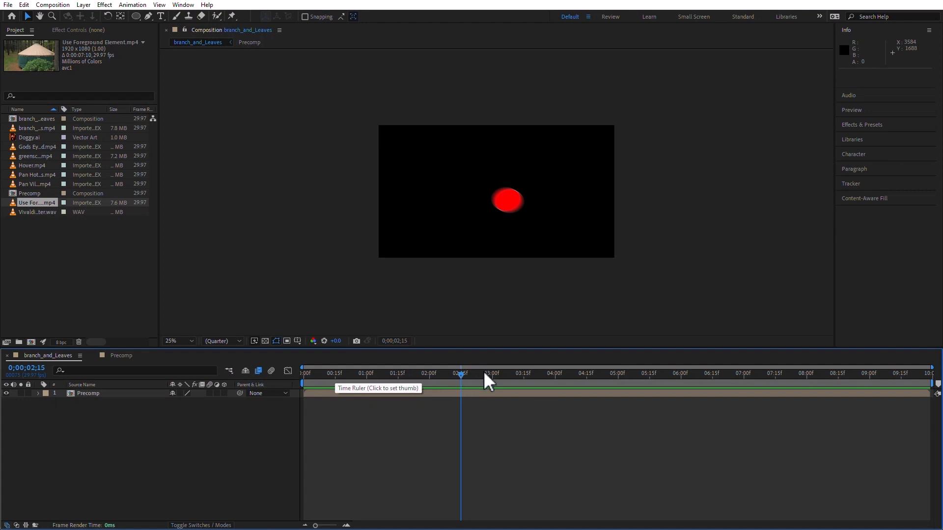
- Switch the branch_and_Leaves time display to frame numbers and back to timecode, and set the current time to 0;00;02;13
mouse_move(520, 374)
left_mouse_down()
mouse_move(648, 382)
mouse_move(454, 376)
mouse_move(591, 373)
mouse_move(523, 374)
left_mouse_up()
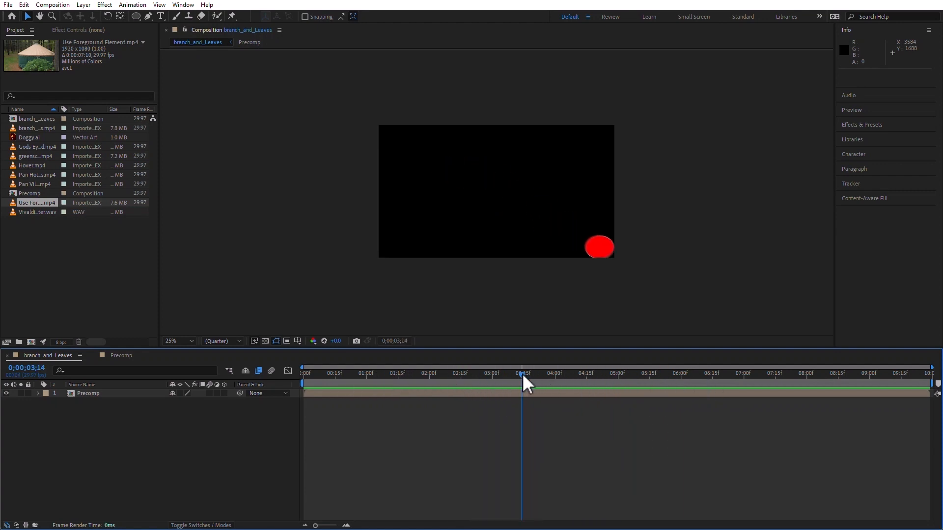
left_click(34, 372, "ctrl")
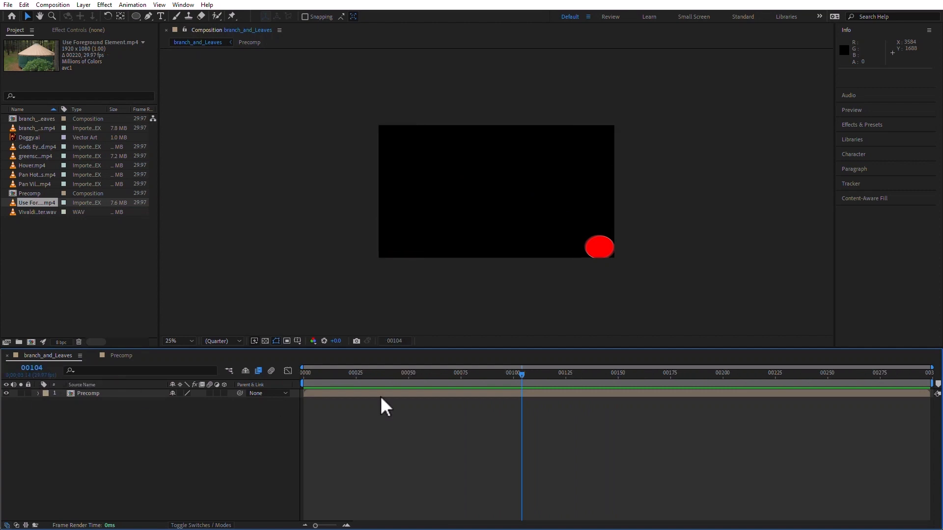
left_click_drag(384, 381, 518, 378)
left_click(35, 373, "ctrl")
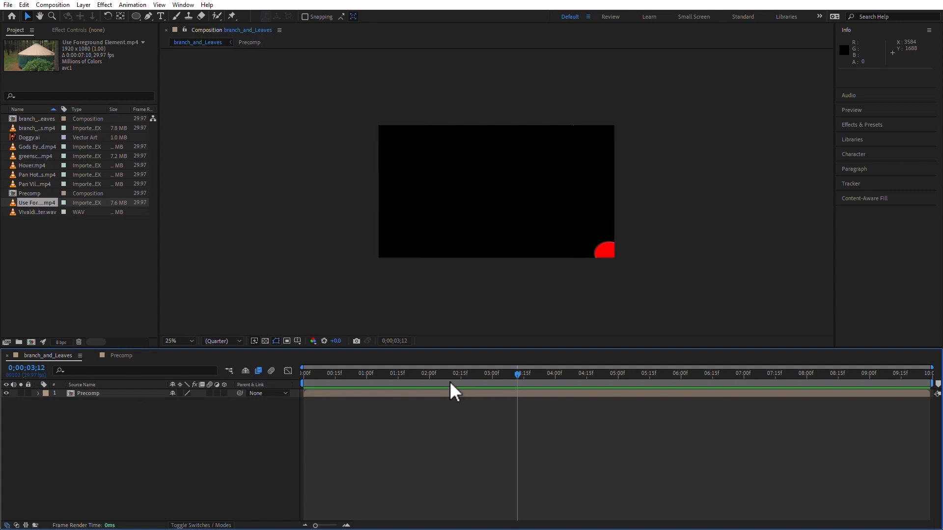
left_click(467, 381)
left_click_drag(526, 382, 456, 373)
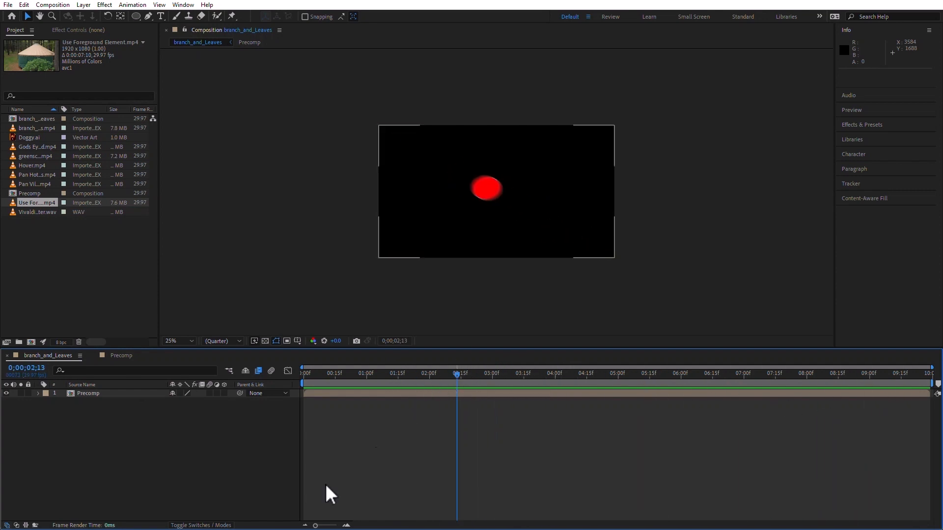